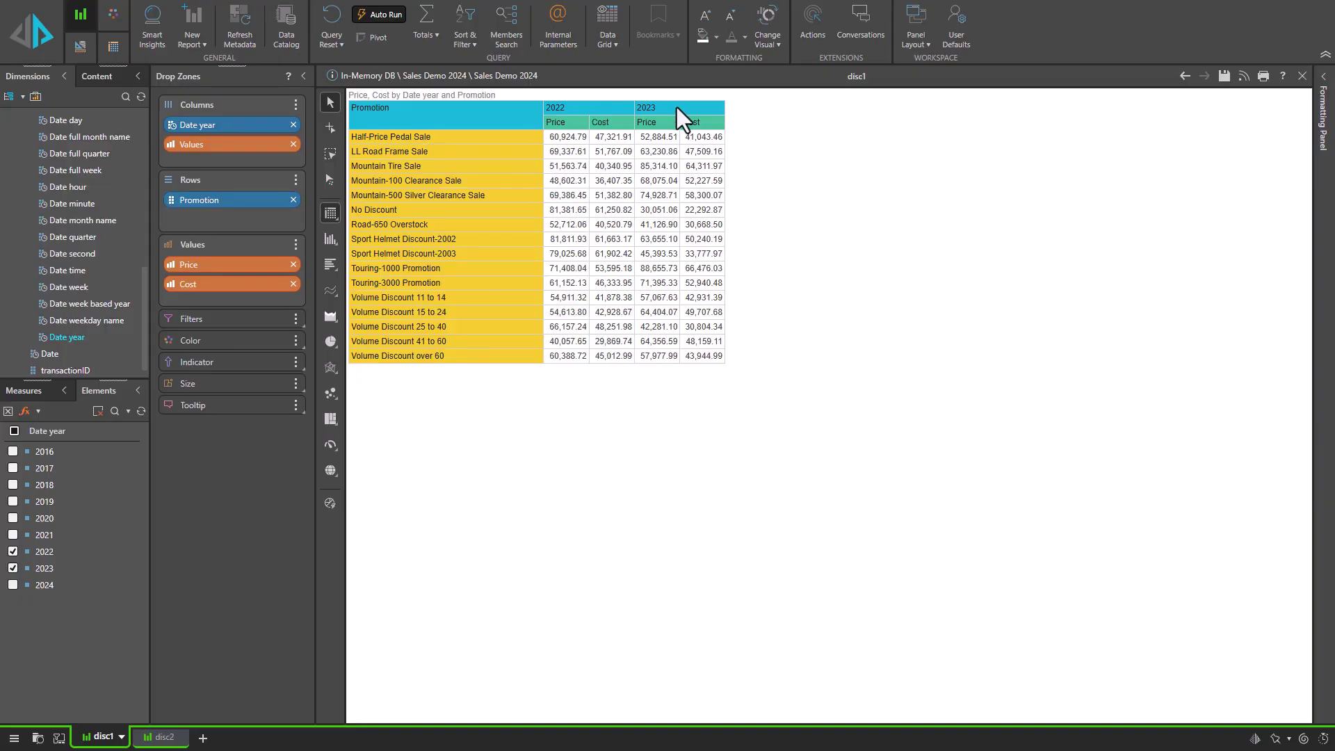
- Create a new tabulation and place the disc2 discovery at cell A1 of Sheet1, displayed as formulas
left_click(164, 737)
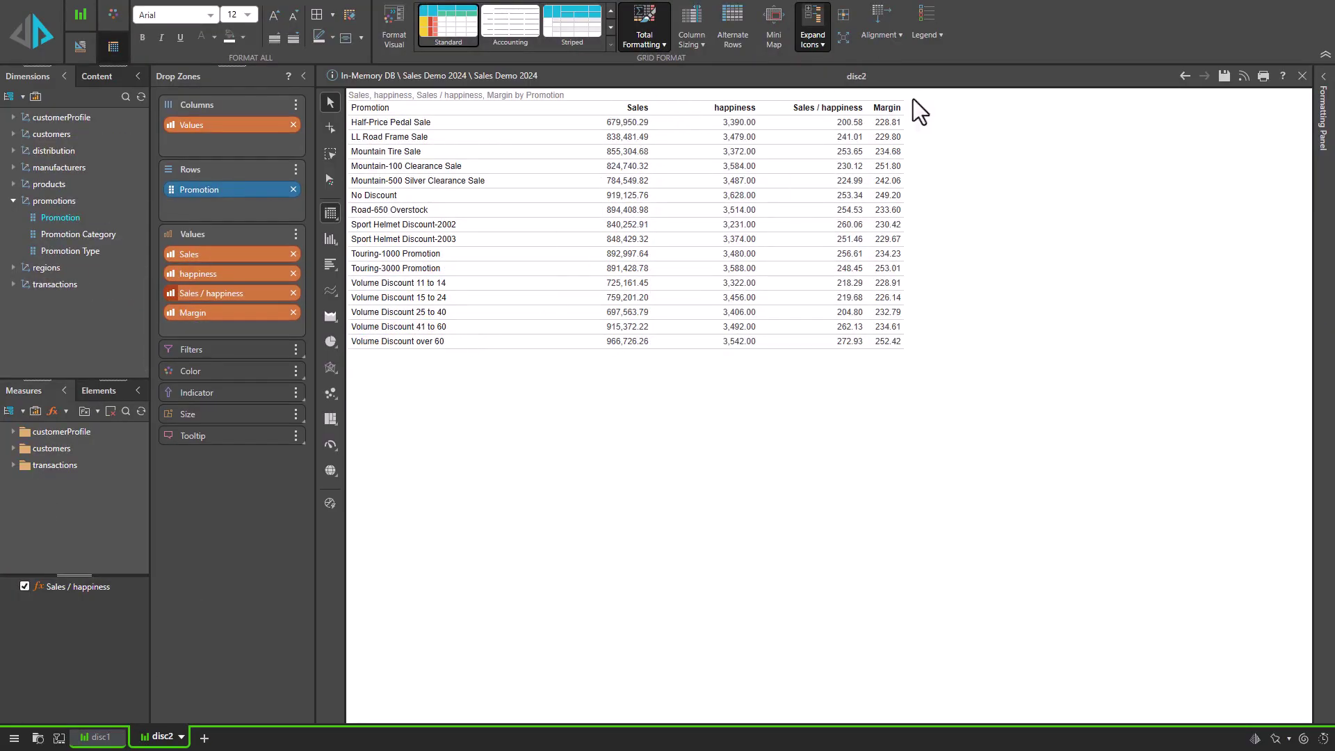
left_click(204, 738)
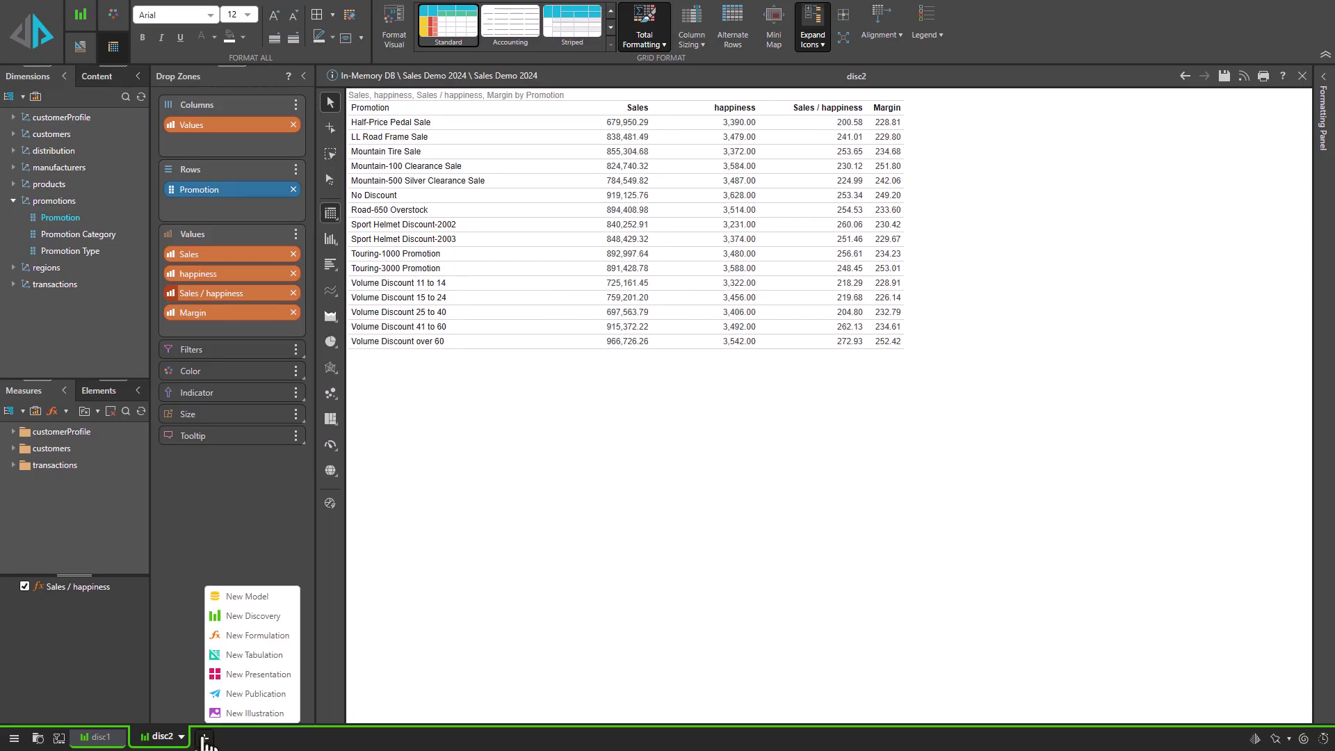
left_click(254, 655)
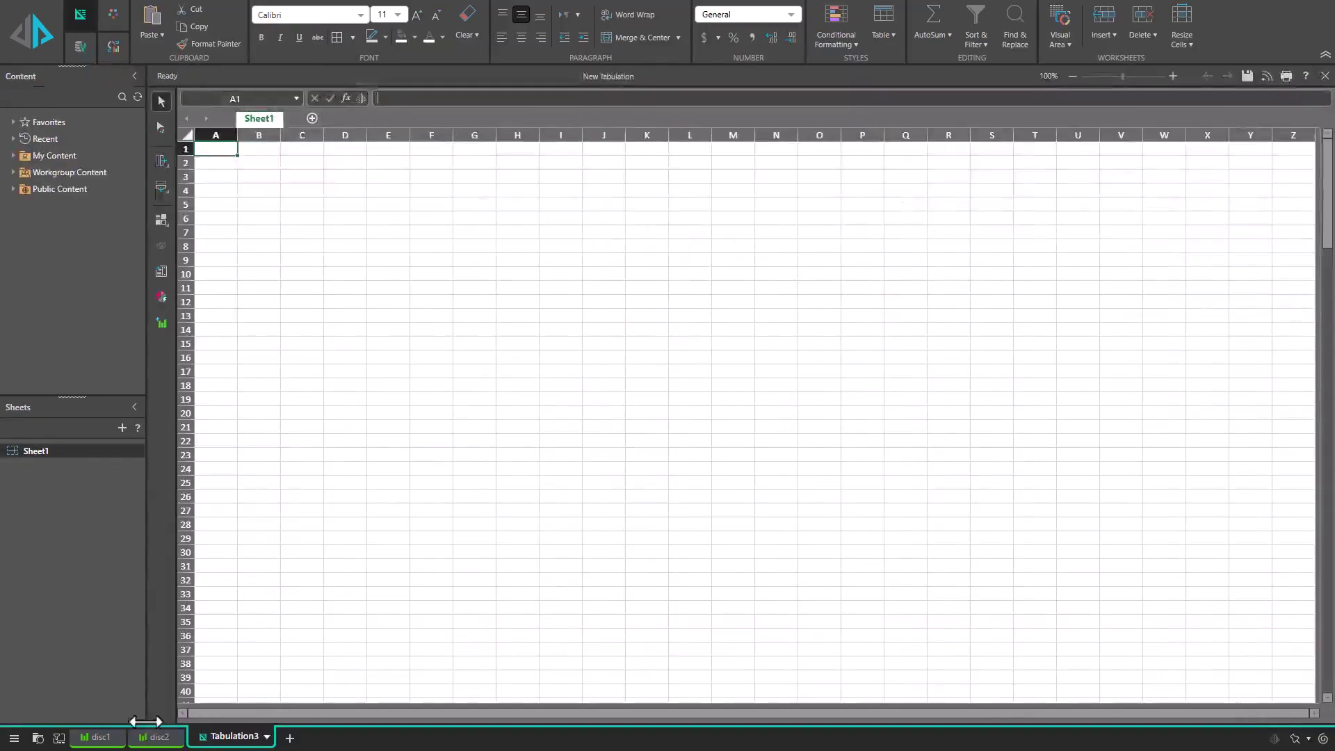
left_click_drag(221, 523, 228, 152)
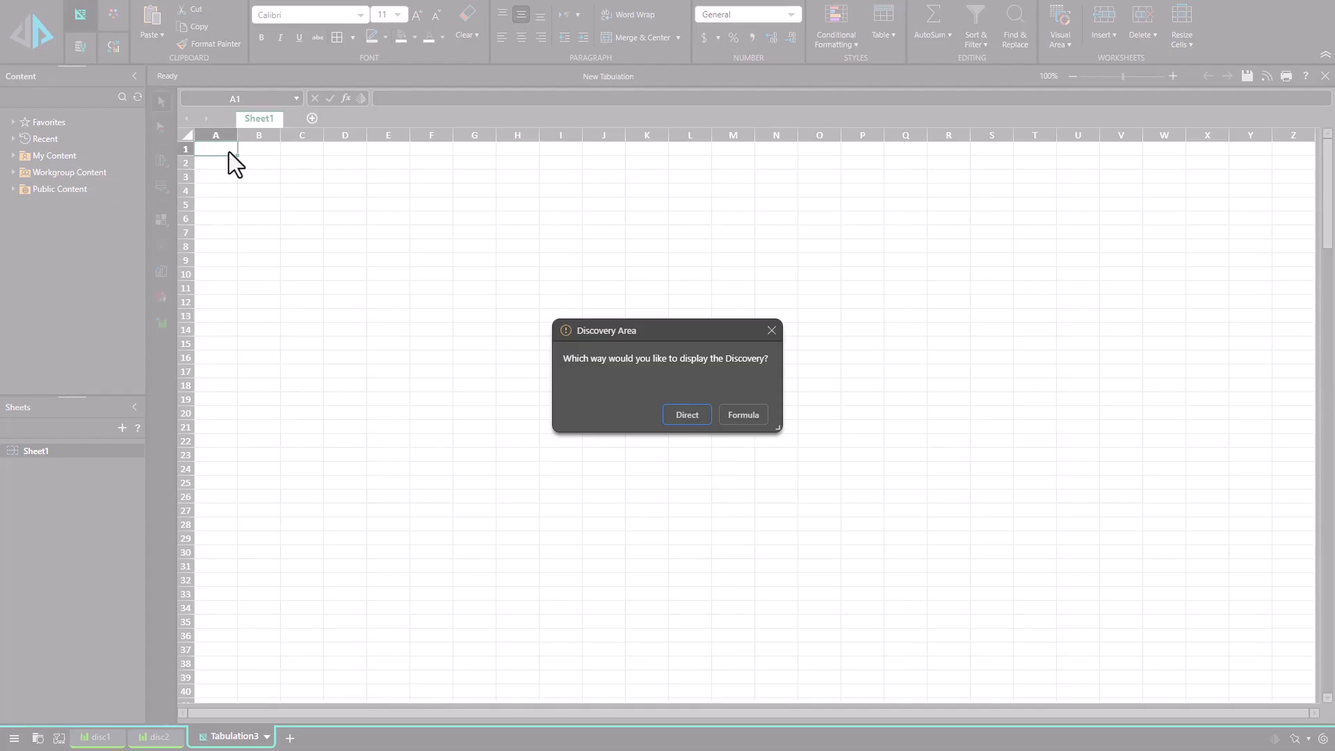
left_click(742, 417)
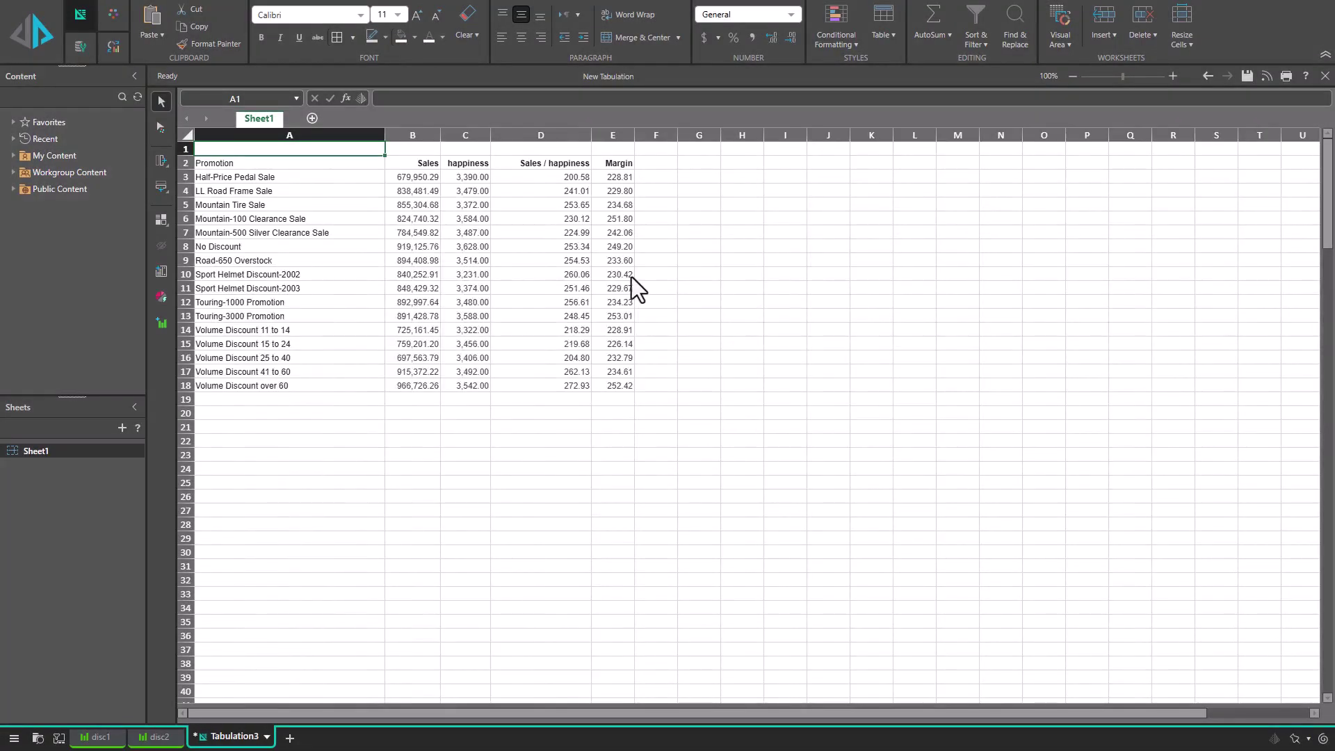
- Examine the formulas in cells C7, B9, A5 and D2, and widen the happiness column slightly
left_click(473, 228)
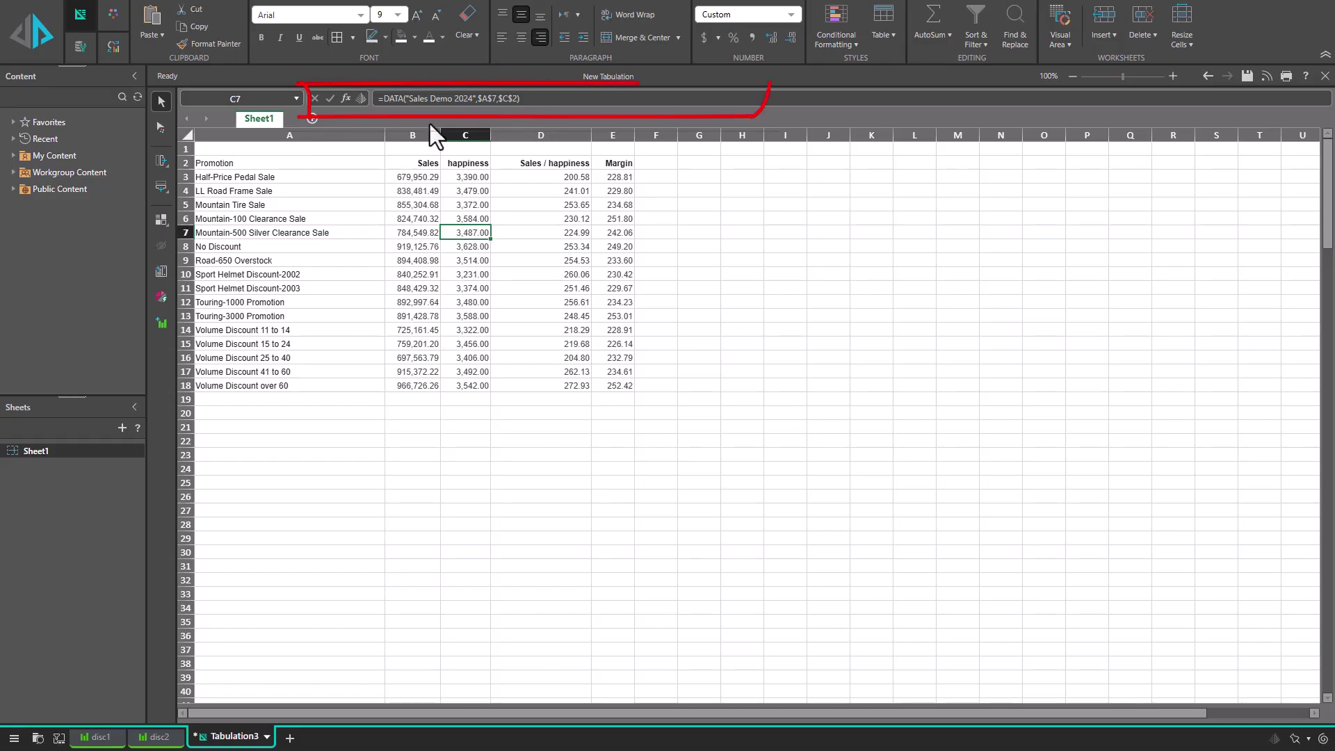
left_click(408, 262)
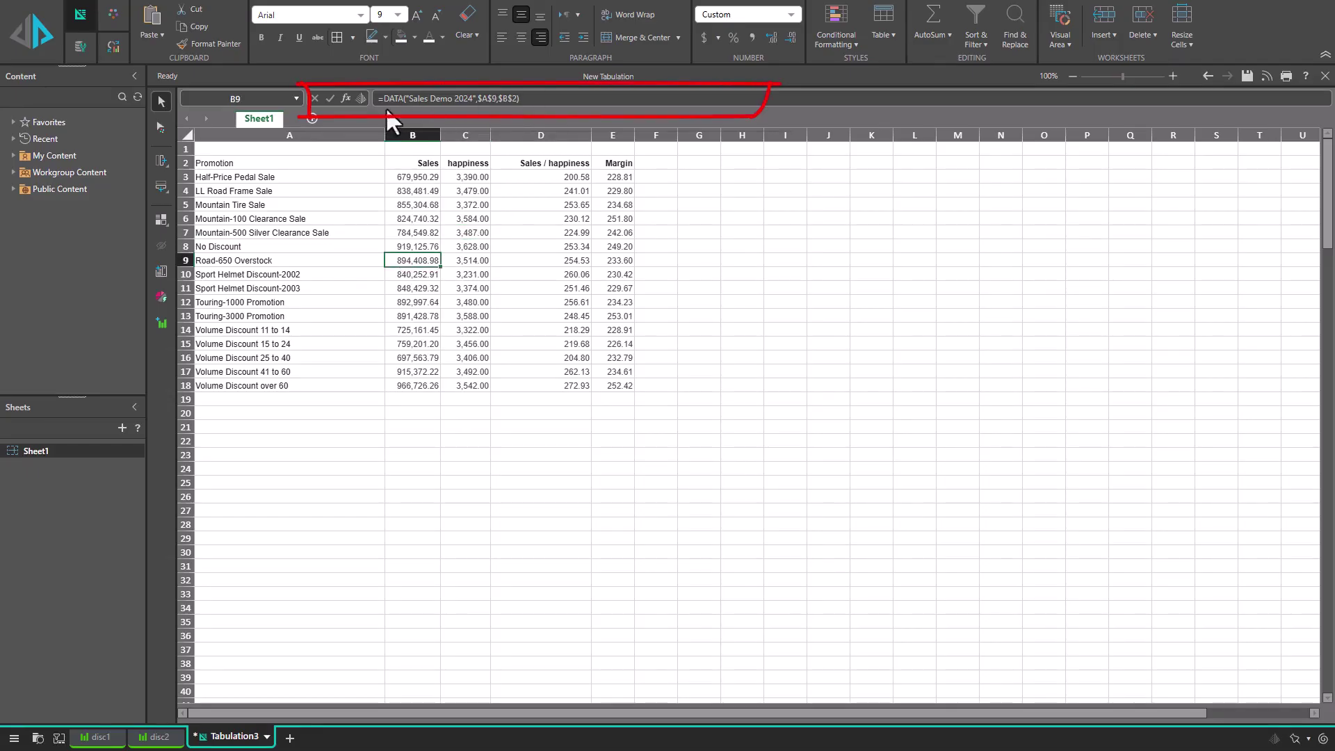
left_click(285, 207)
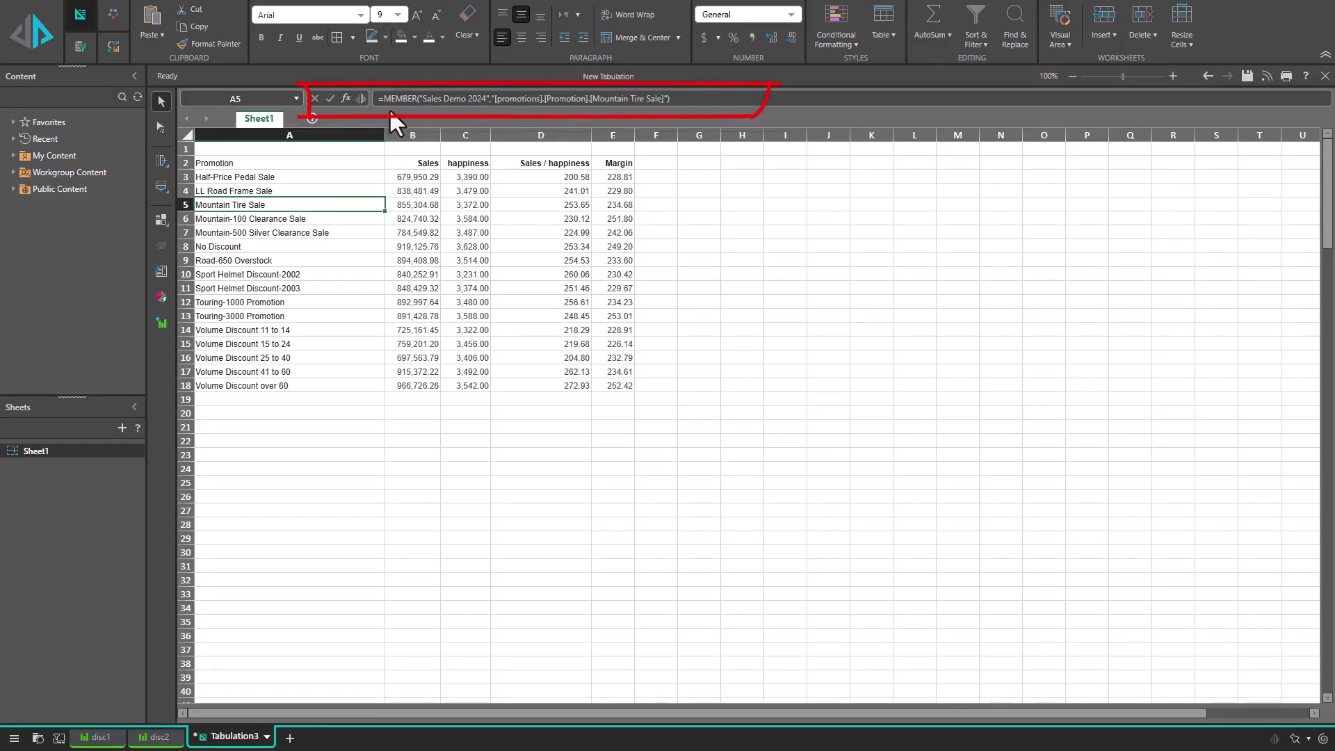
left_click(579, 168)
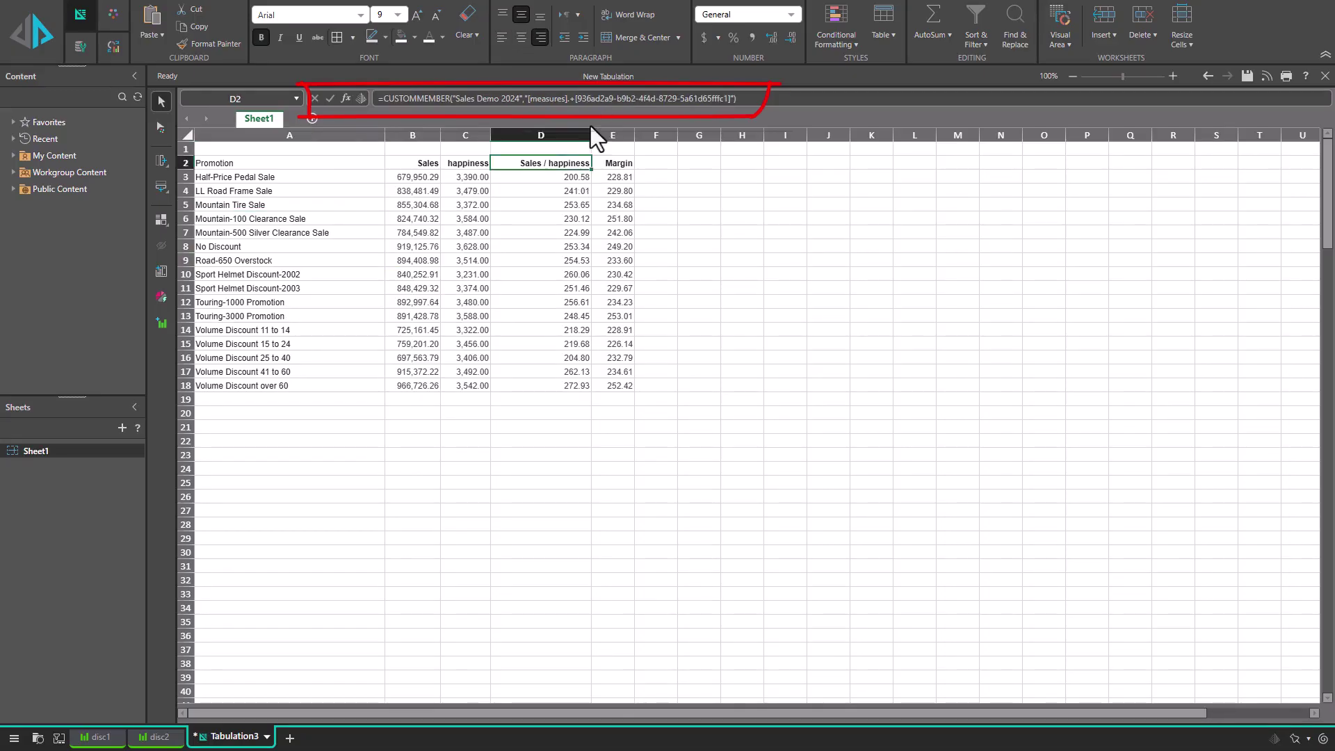
left_click(692, 207)
mouse_move(490, 135)
left_mouse_down()
mouse_move(518, 134)
mouse_move(507, 136)
left_mouse_up()
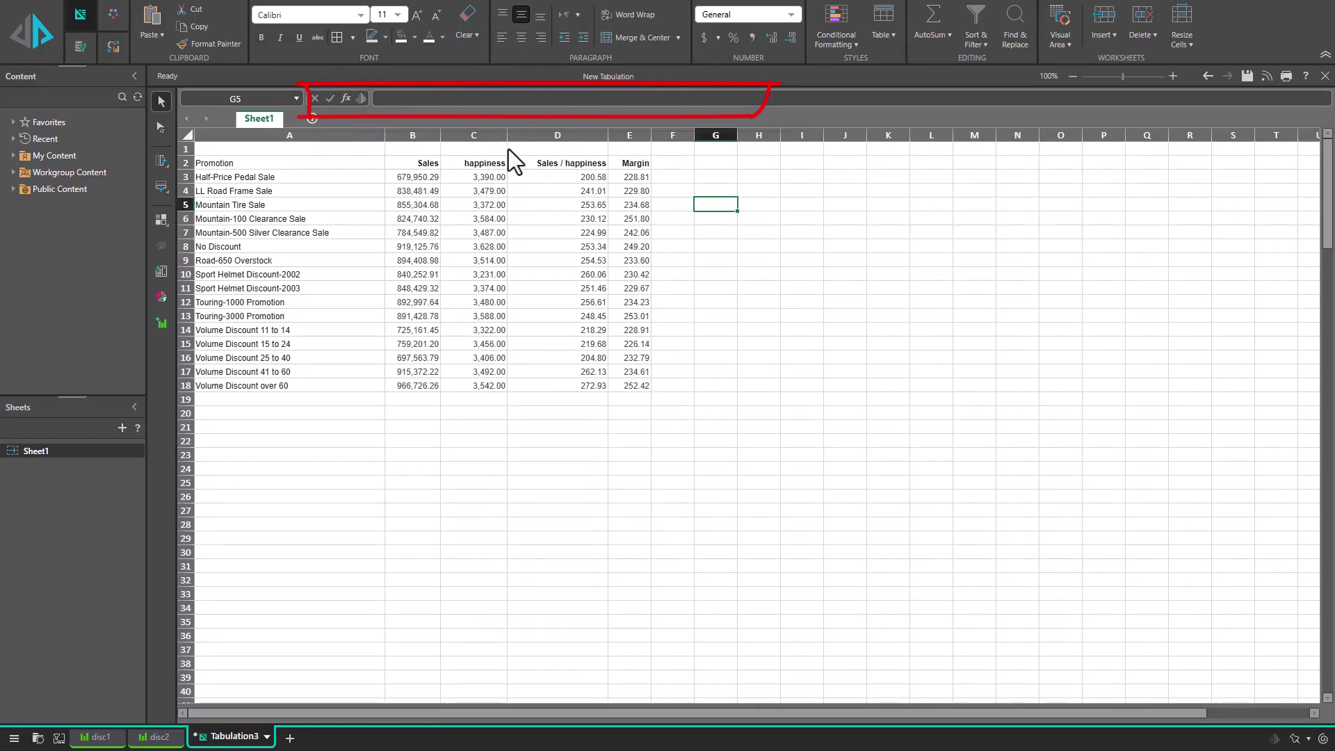
- Replace Margin with cost in the MEMBER formula of header cell E2 so it references [transactions cost]
left_click(635, 166)
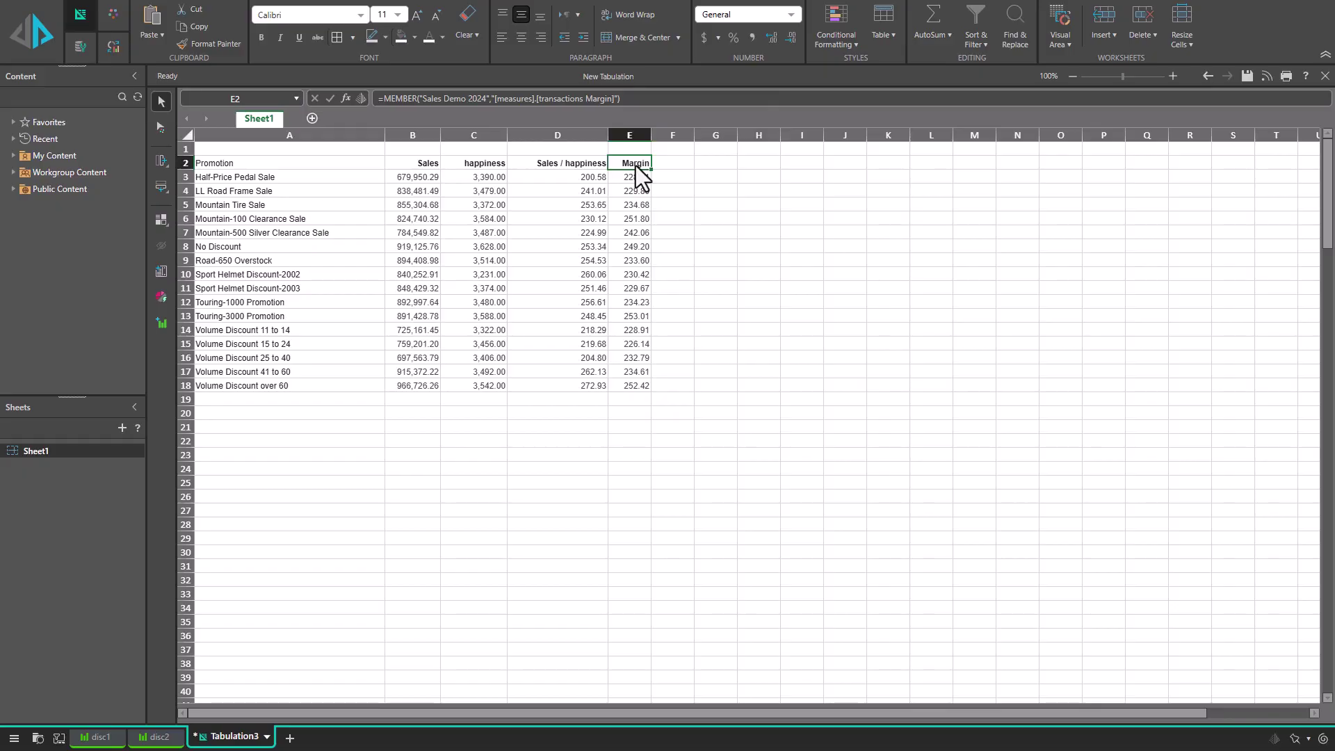
left_click(621, 165)
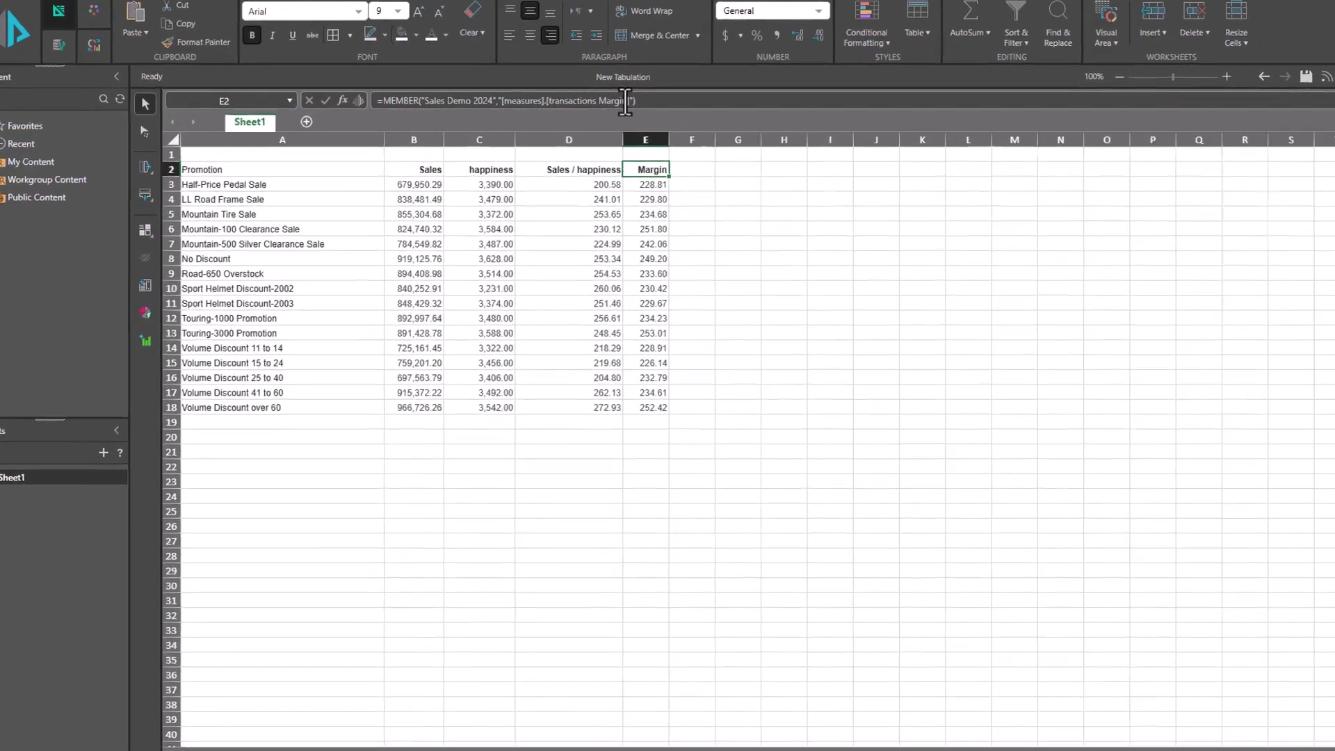
double_click(602, 98)
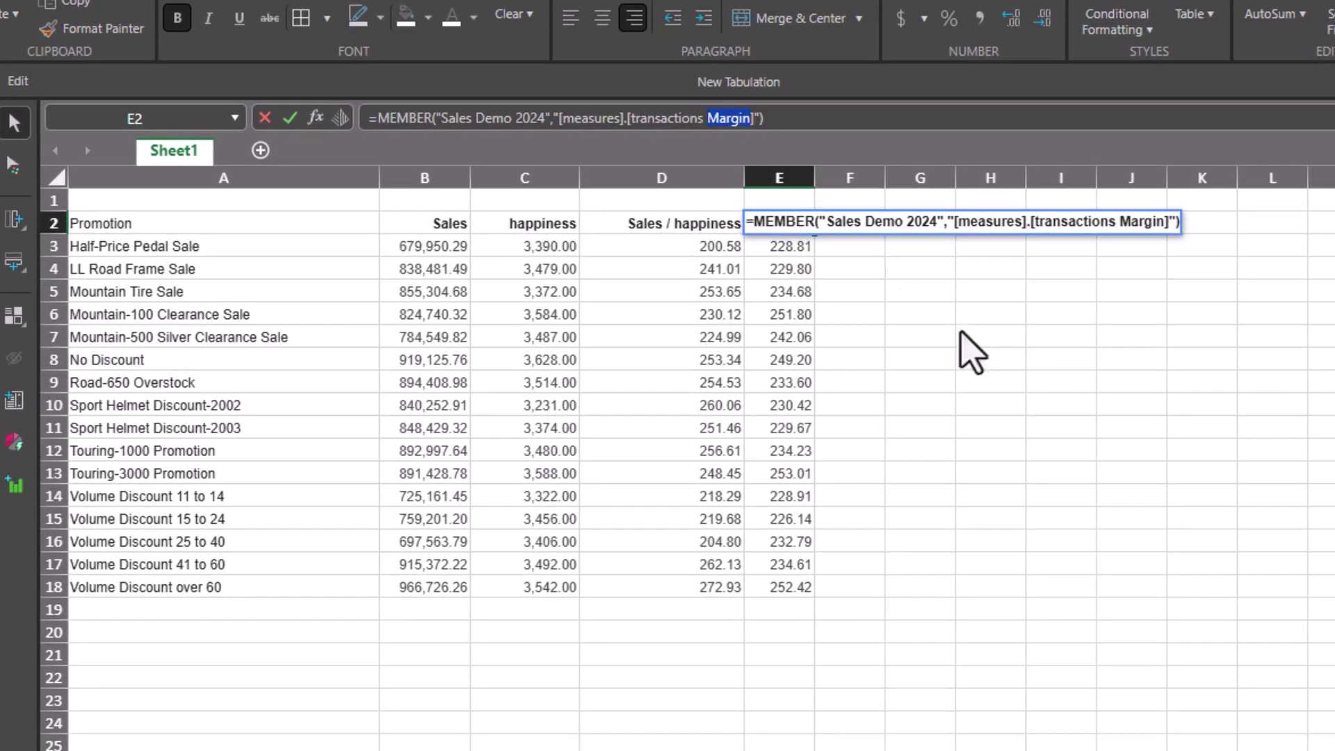
type("cost")
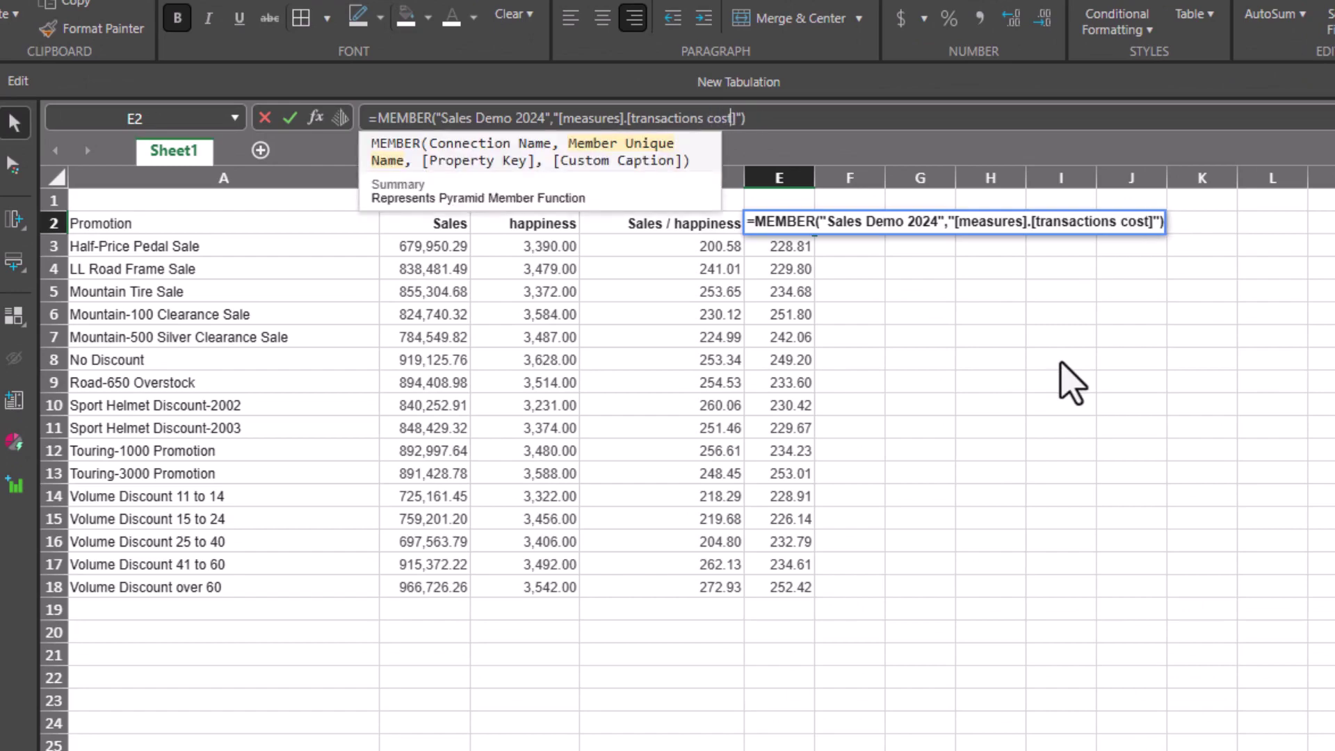
key("Return")
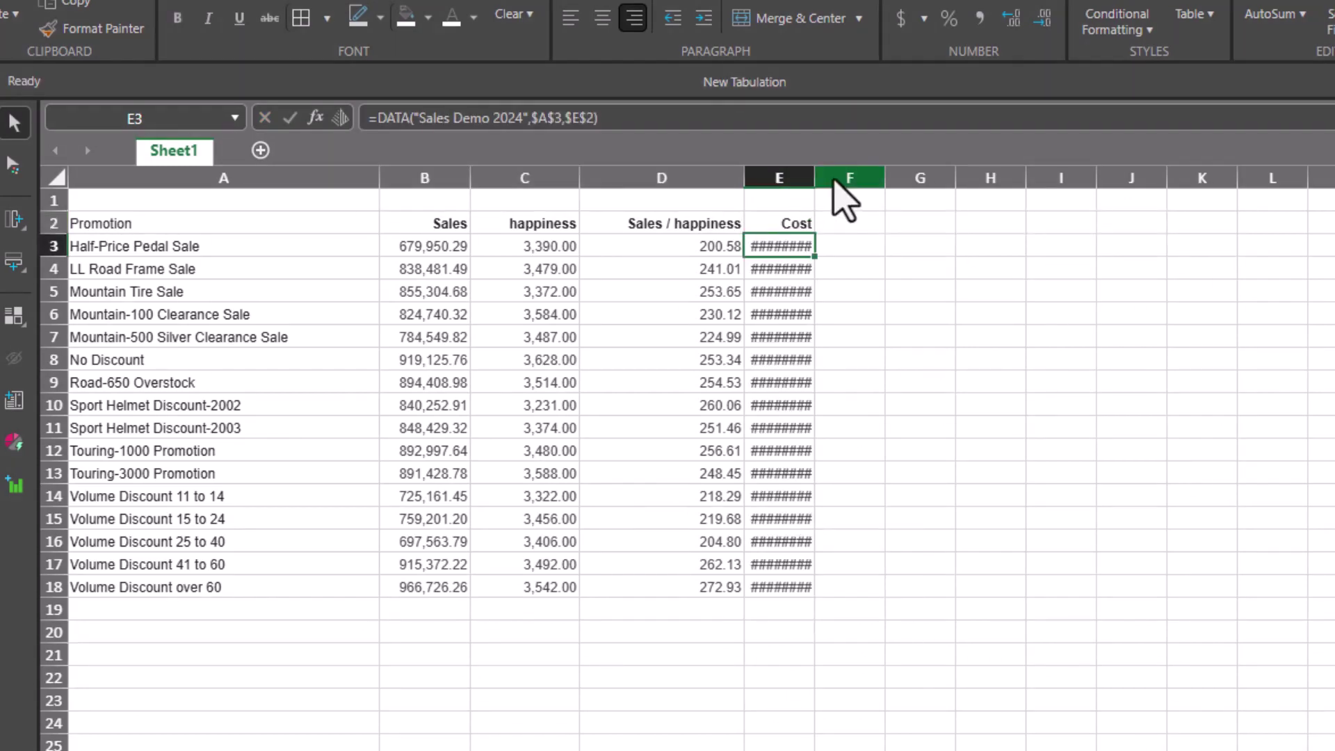
- Widen column E to fit the Cost values and check the formulas in cells E2 and E7
double_click(815, 177)
left_click(897, 428)
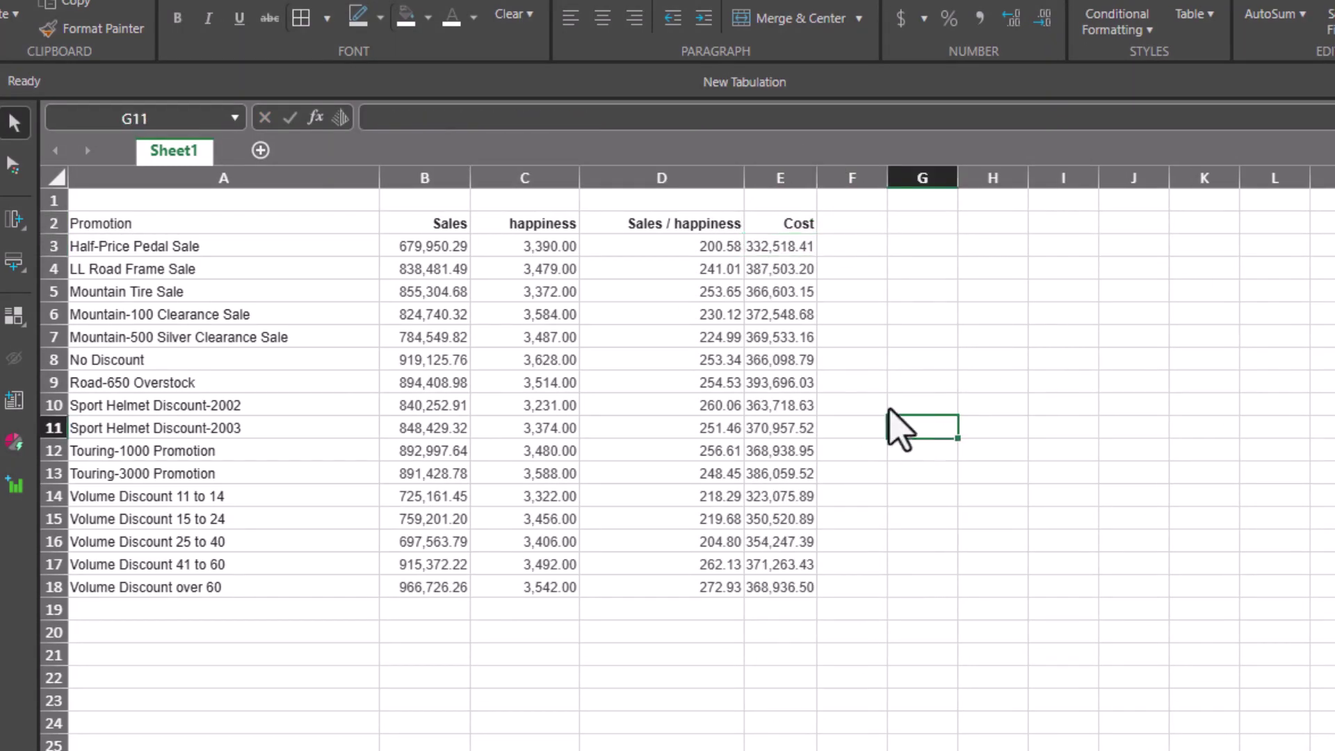
left_click_drag(816, 178, 847, 180)
left_click(822, 226)
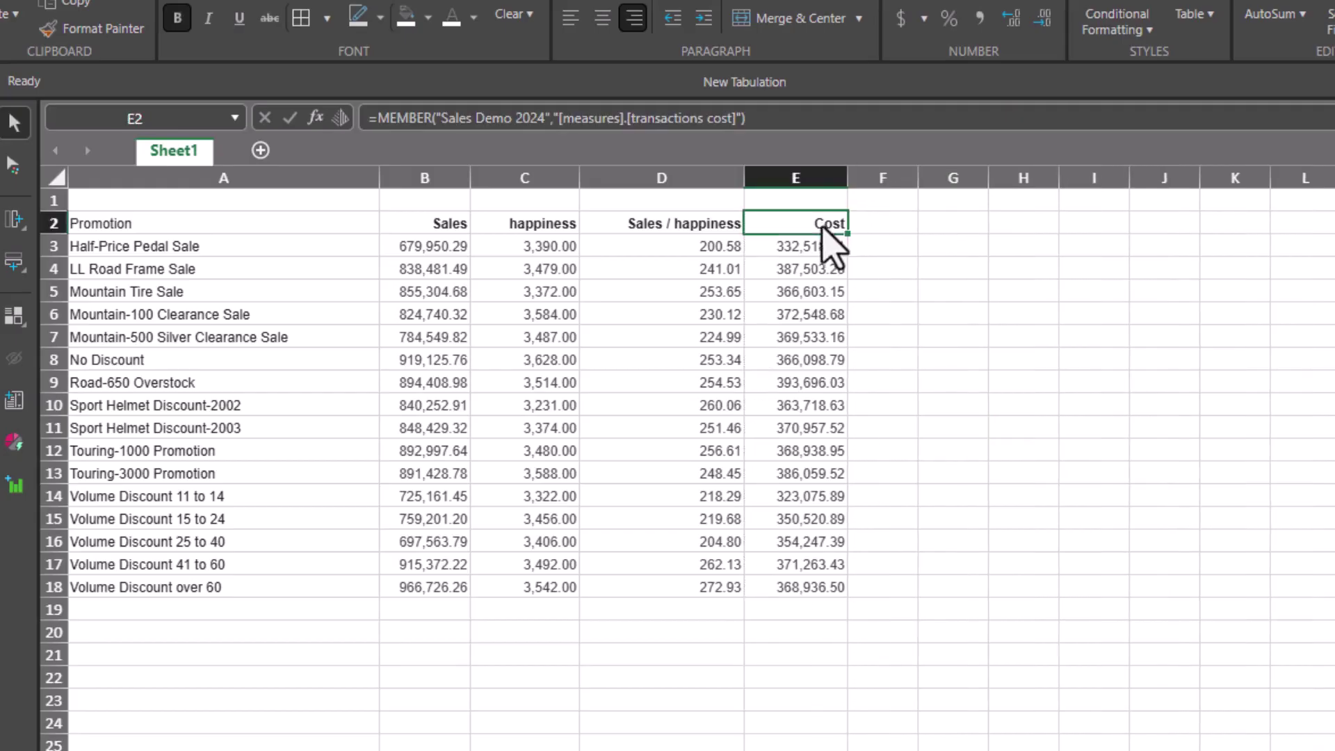
left_click(809, 336)
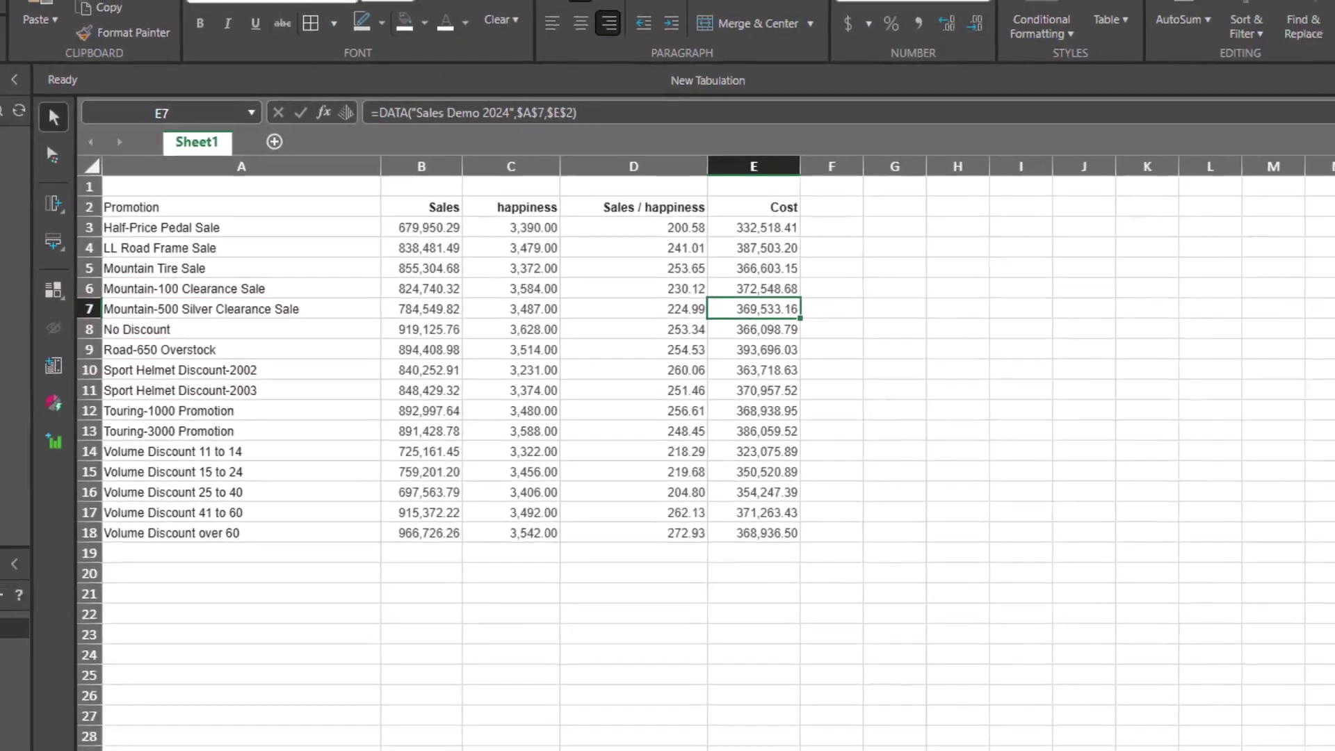
- Remove the Margin measure from the values of the disc2 discovery and save it
left_click(162, 736)
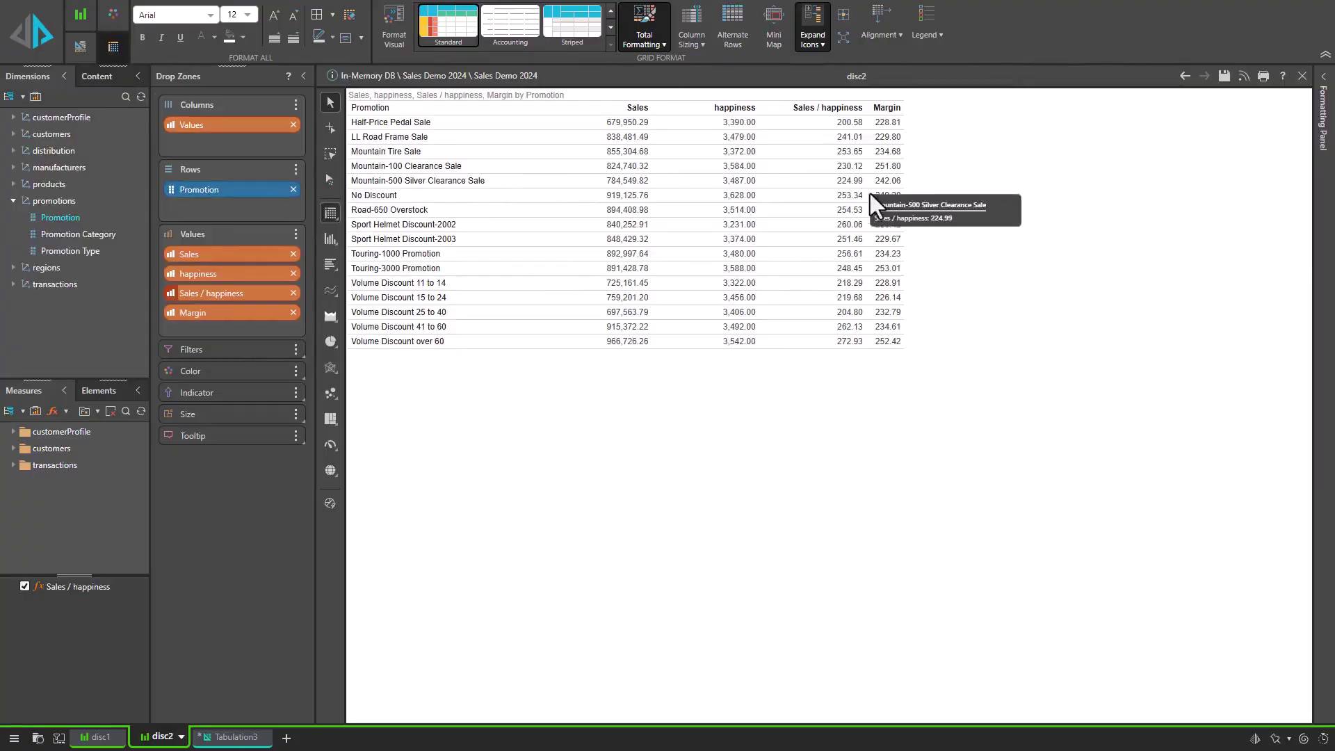
left_click(293, 312)
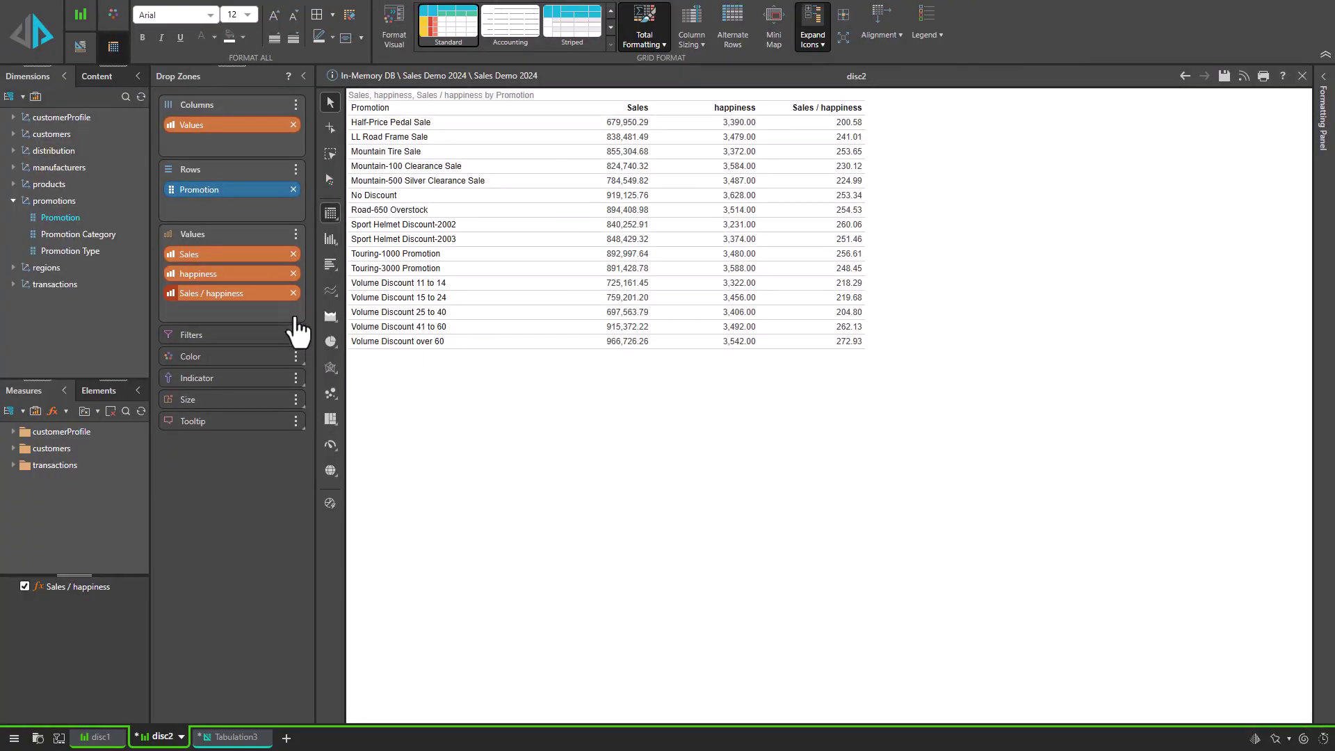
left_click(1223, 75)
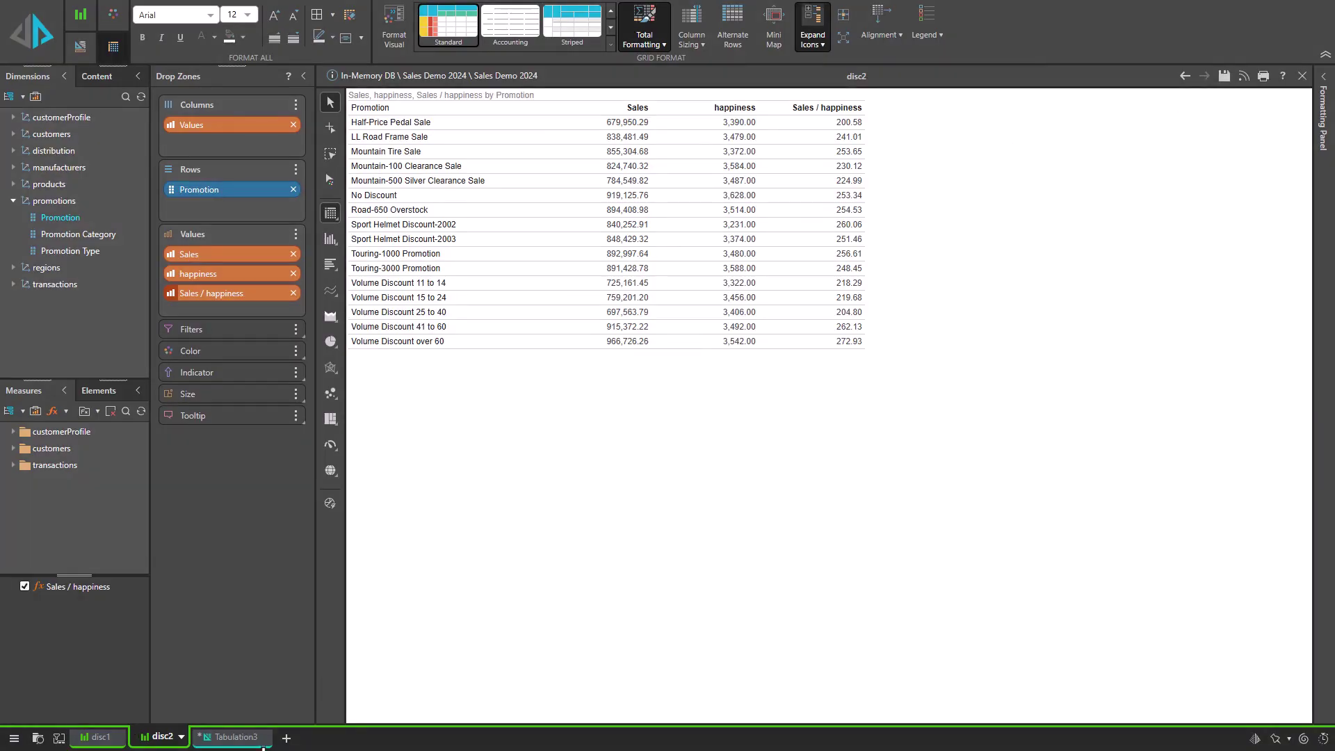
- Return to Tabulation3 and move the block from No Discount through Volume Discount over 60 down to start at A15
left_click(235, 737)
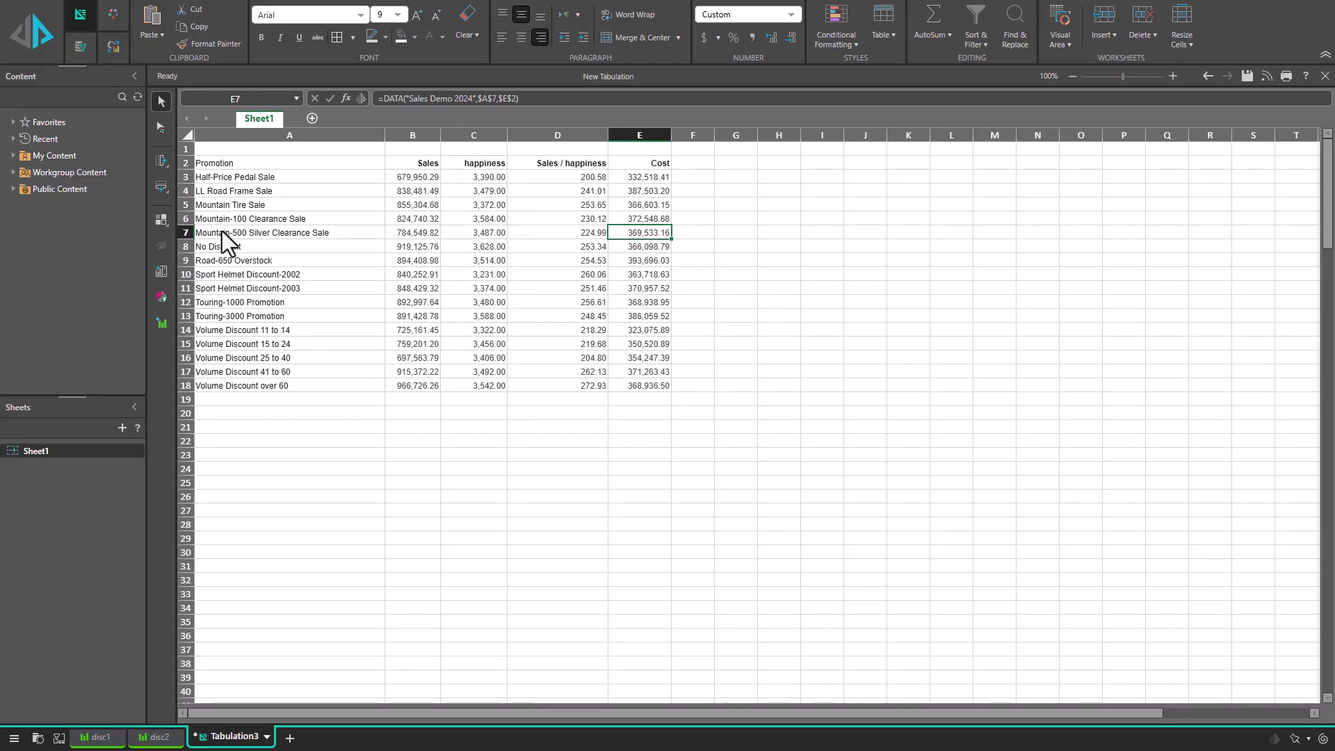
left_click_drag(218, 247, 648, 485)
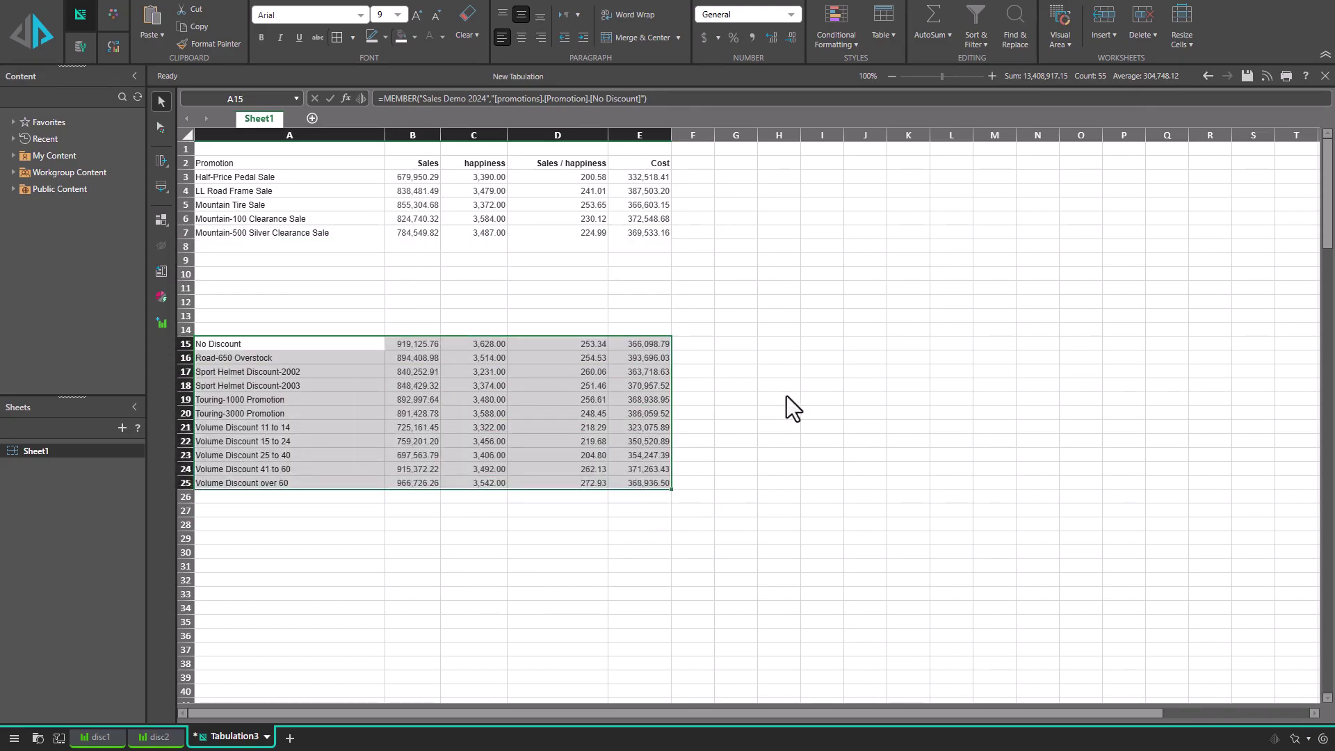
left_click(786, 398)
- Insert a blank column before each of the happiness, Sales / happiness and Cost columns
right_click(478, 136)
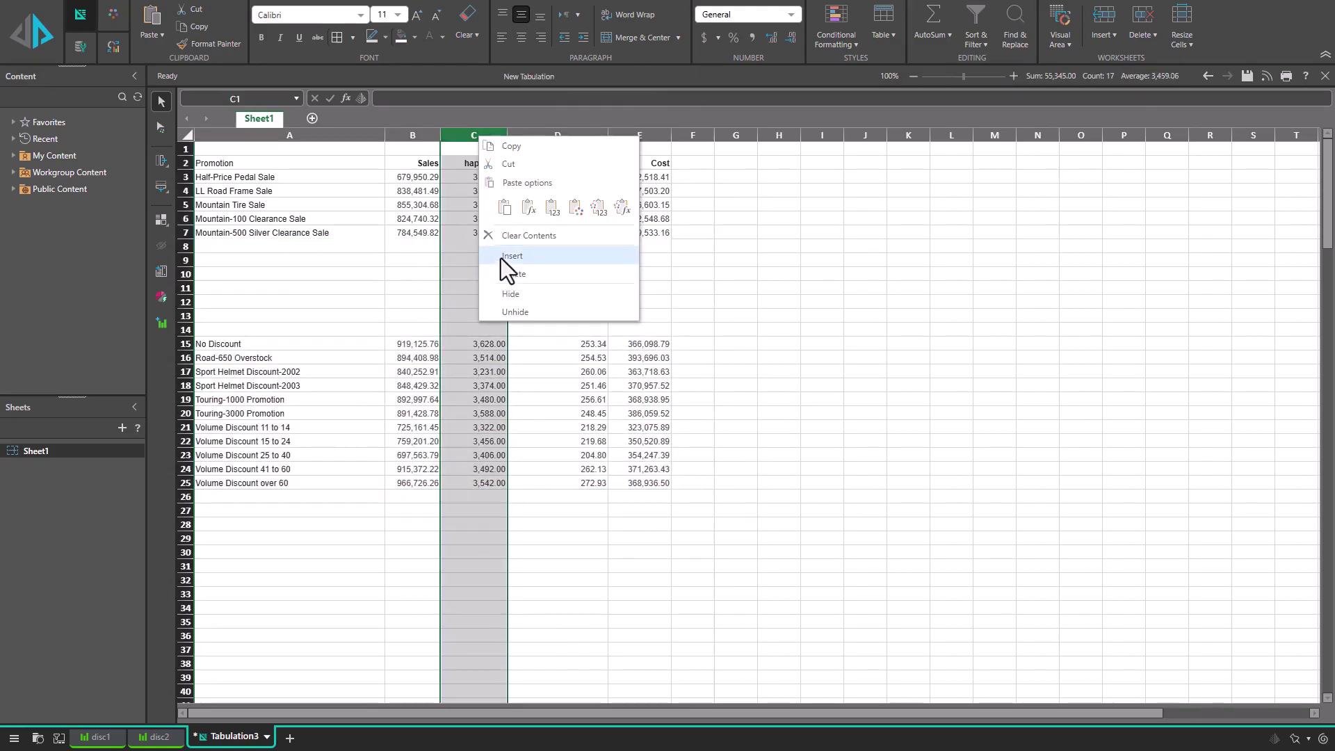
left_click(501, 258)
left_click(618, 134)
right_click(618, 132)
left_click(661, 250)
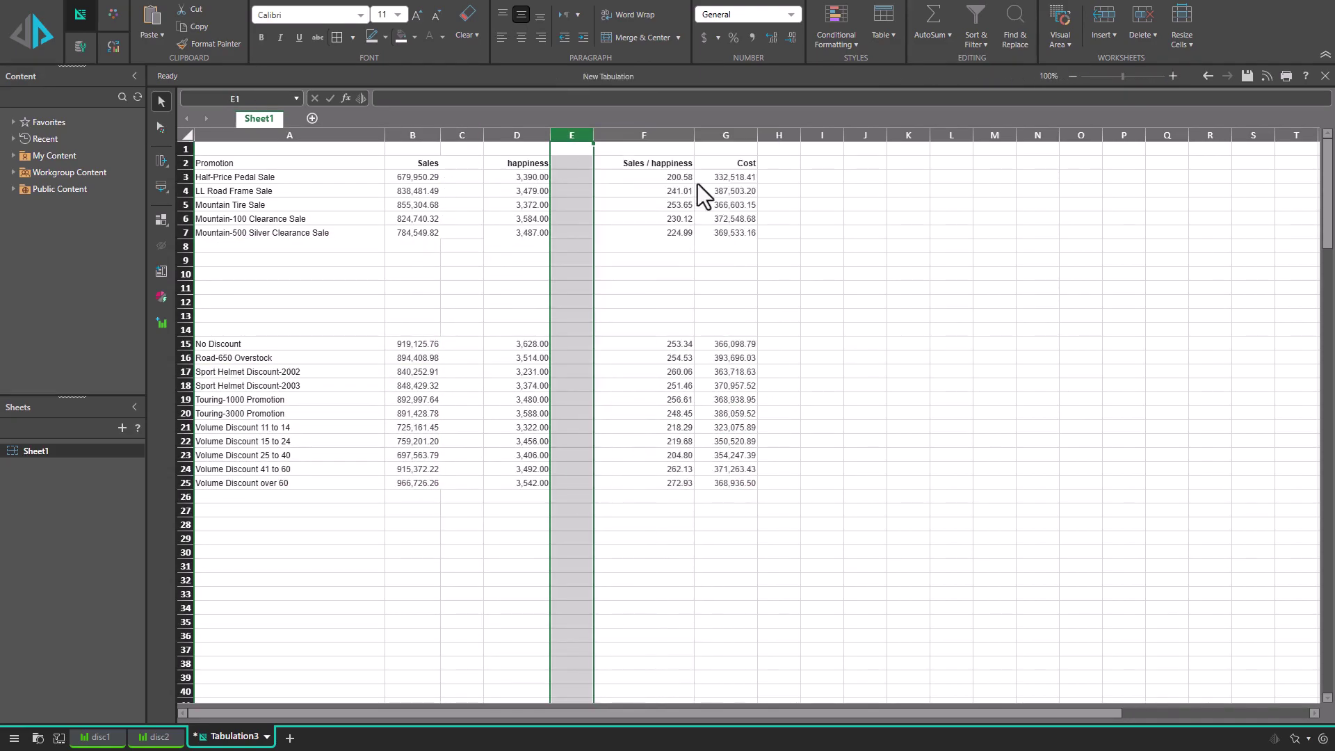
right_click(723, 136)
left_click(755, 256)
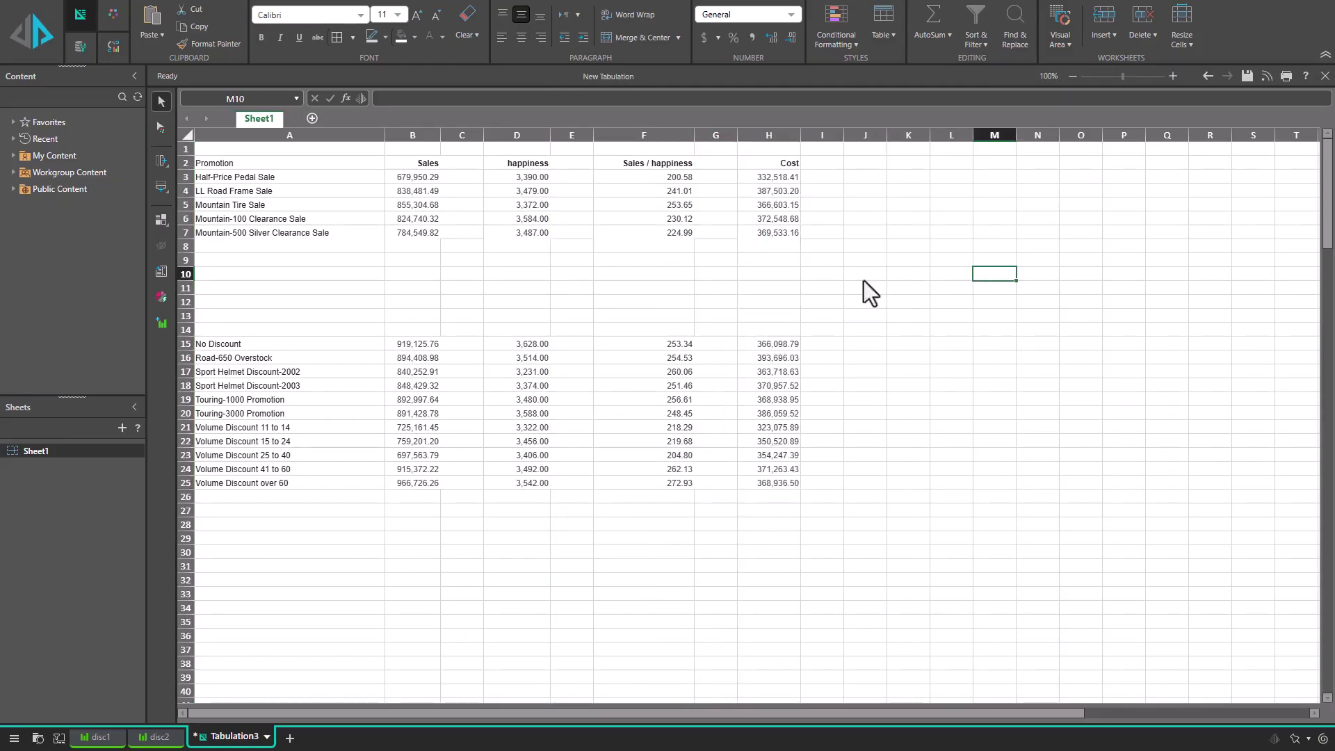
- Calculate the standard deviation of the Sales values B3:B7 in cell B9 with the STDEV function
left_click(412, 261)
type("=std")
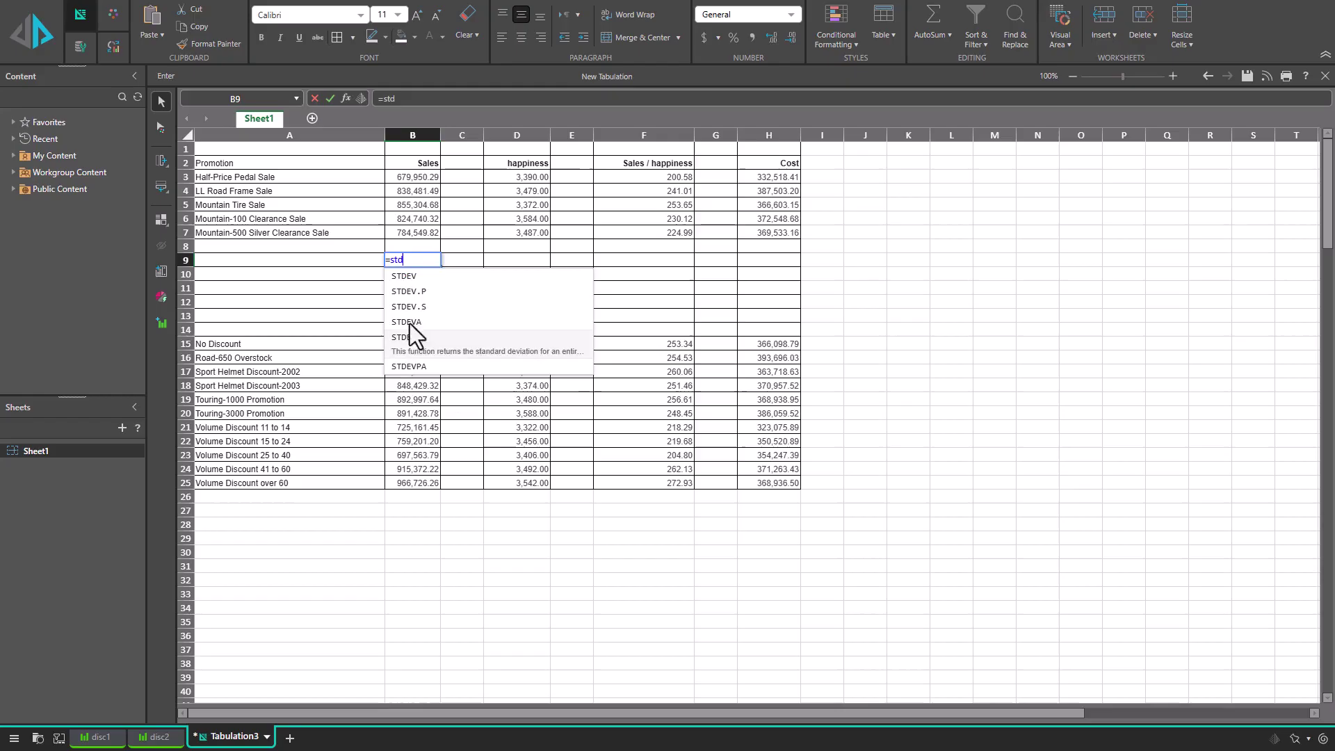
left_click(410, 276)
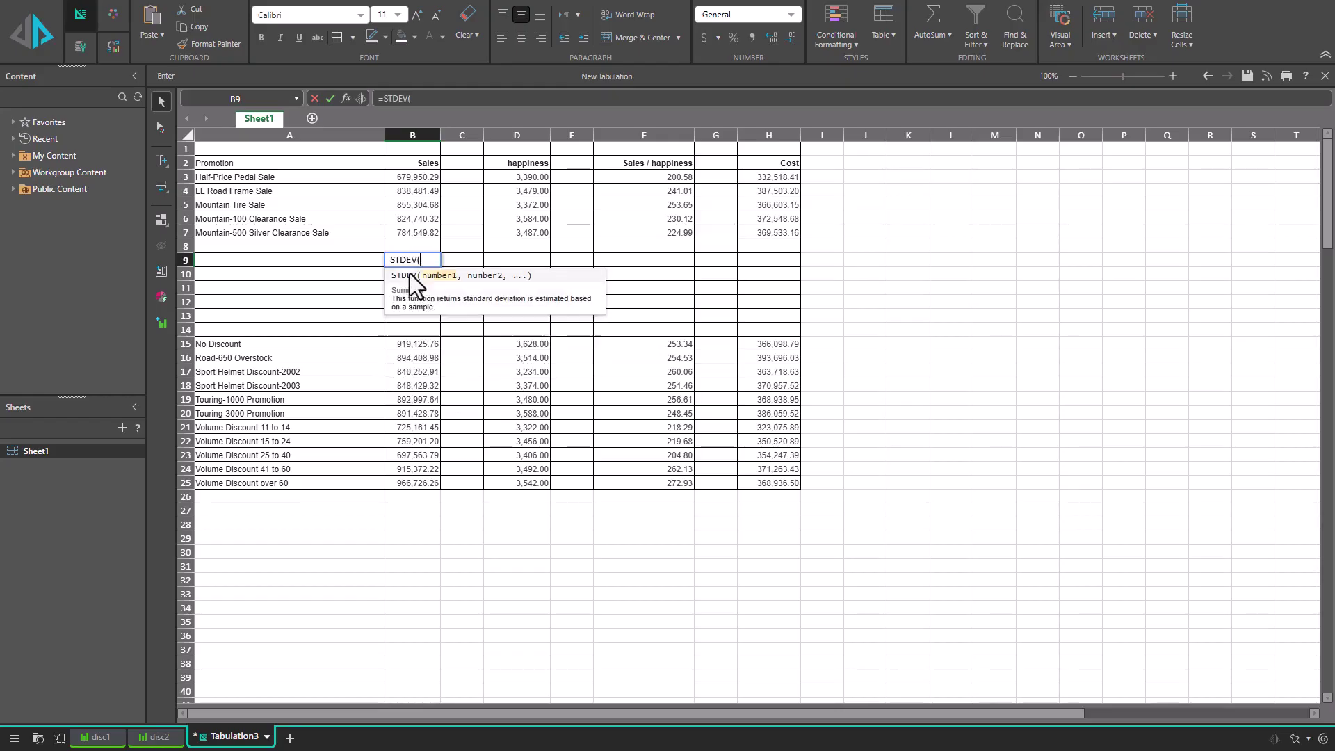
left_click_drag(429, 235, 420, 180)
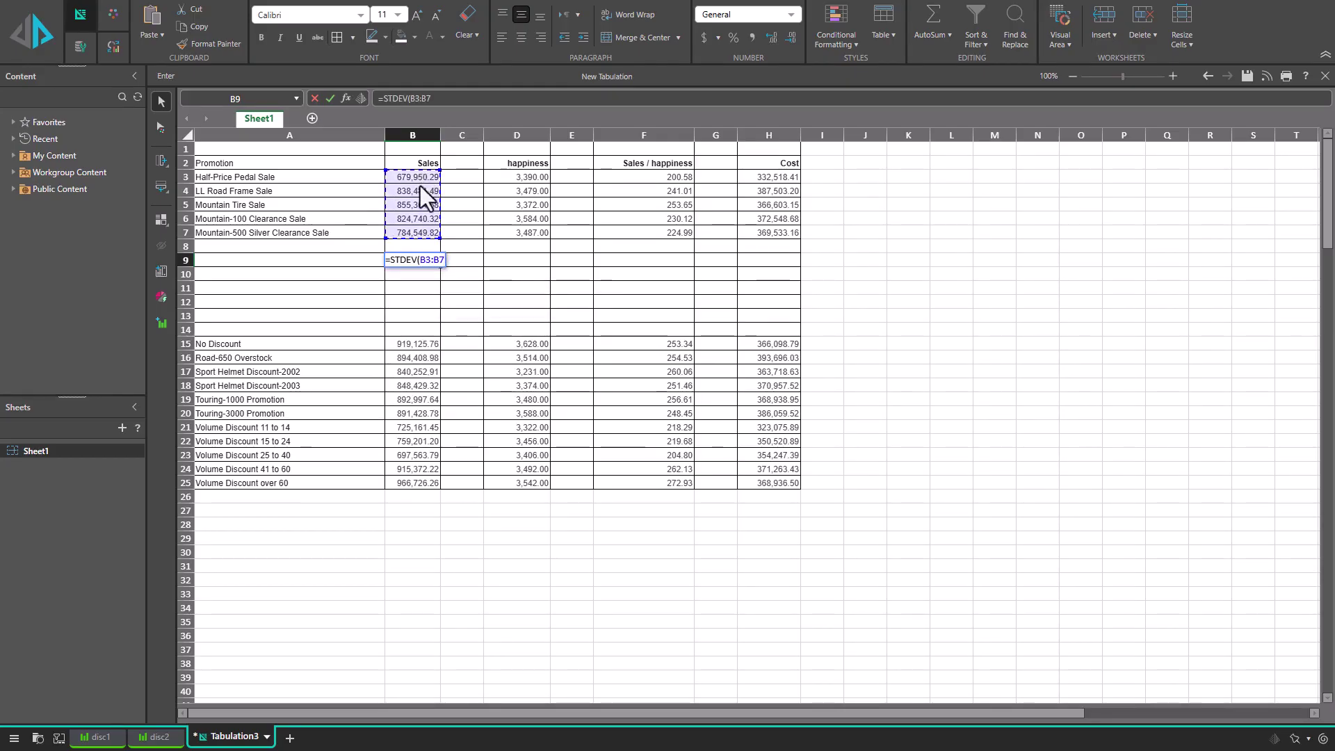
key("Return")
- Copy the formatting of cell B7 onto the standard deviation in B9 and set its font colour to blue
left_click(426, 233)
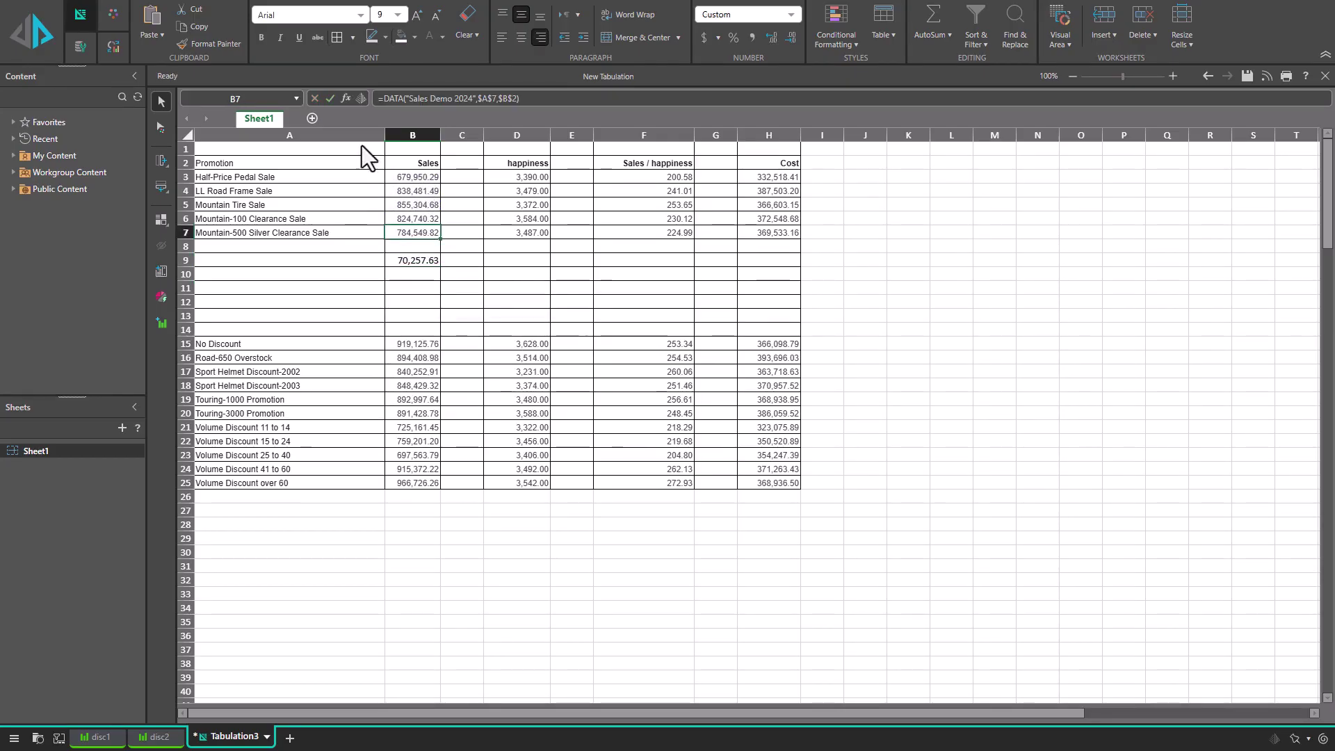
left_click(201, 44)
left_click(414, 261)
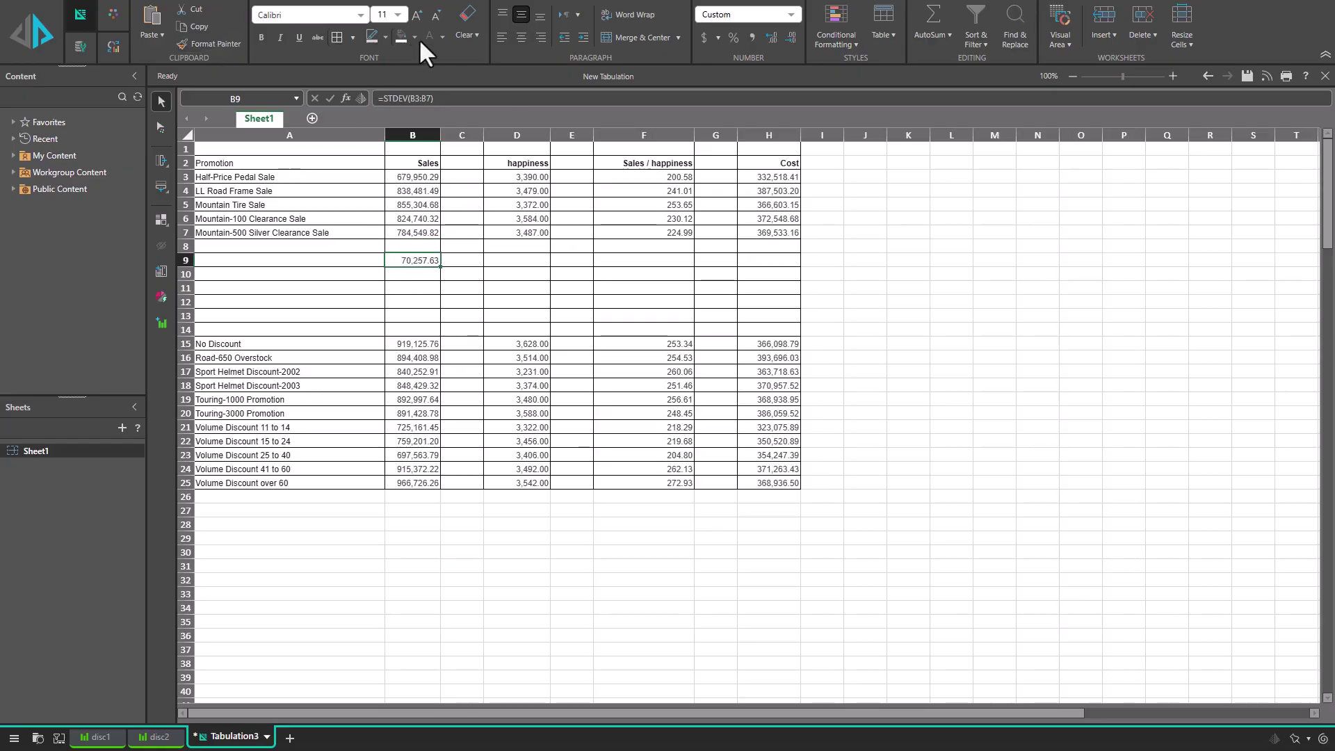
left_click(442, 37)
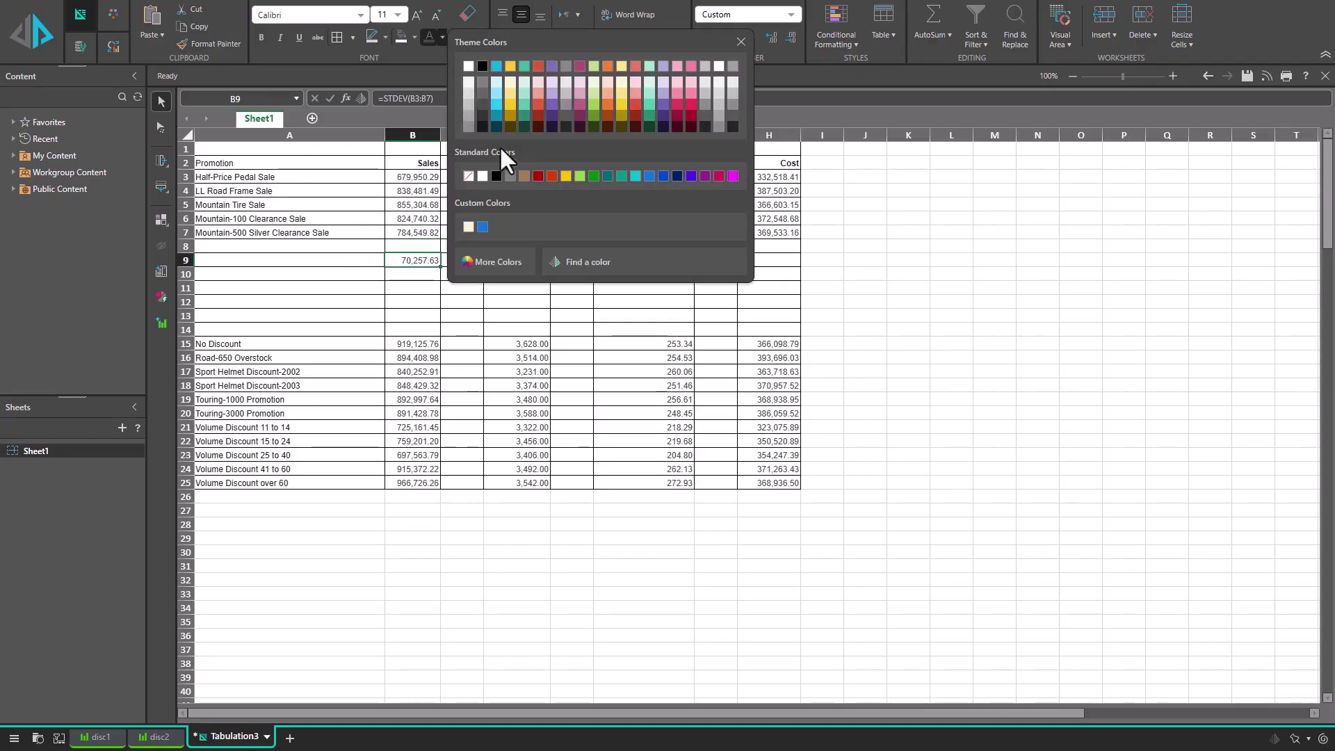
left_click(661, 177)
- Copy the standard deviation formula from B9 into cells D9, F9 and H9
left_click(198, 27)
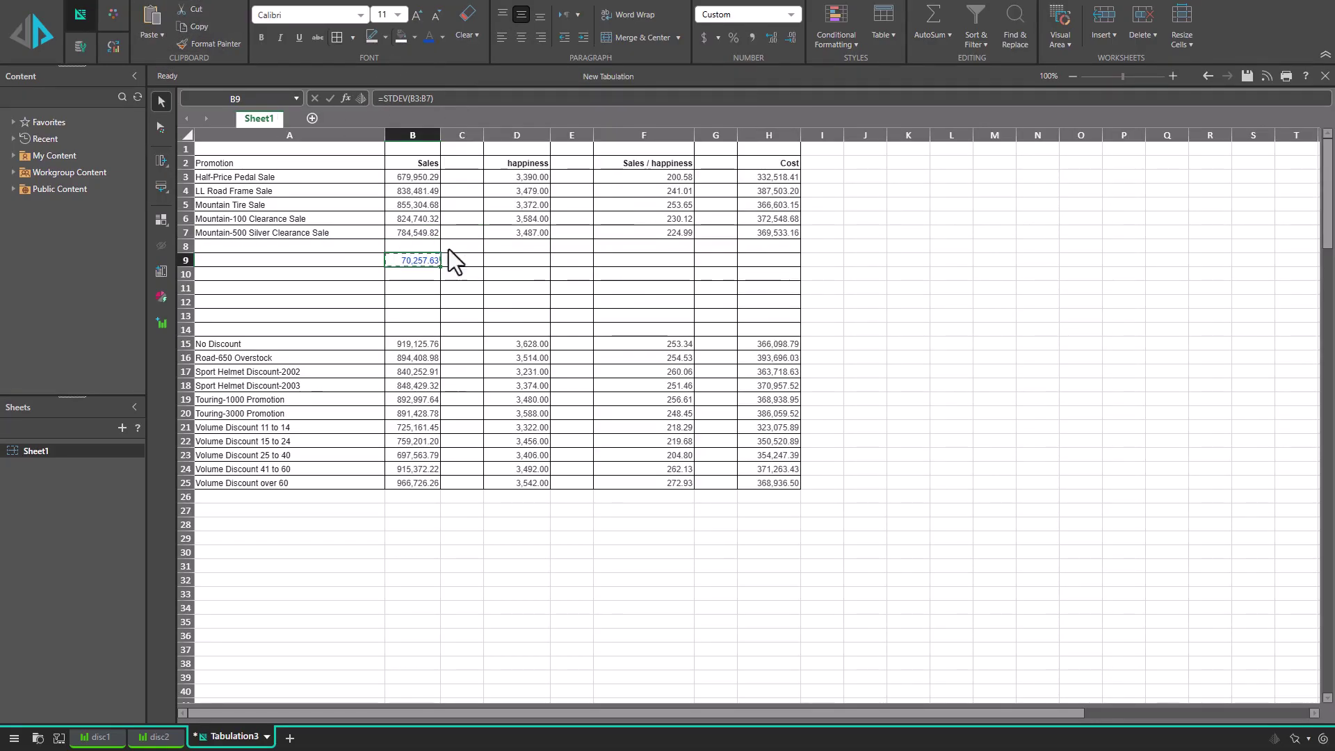
left_click(528, 262)
left_click(657, 261, "ctrl")
left_click(773, 262, "ctrl")
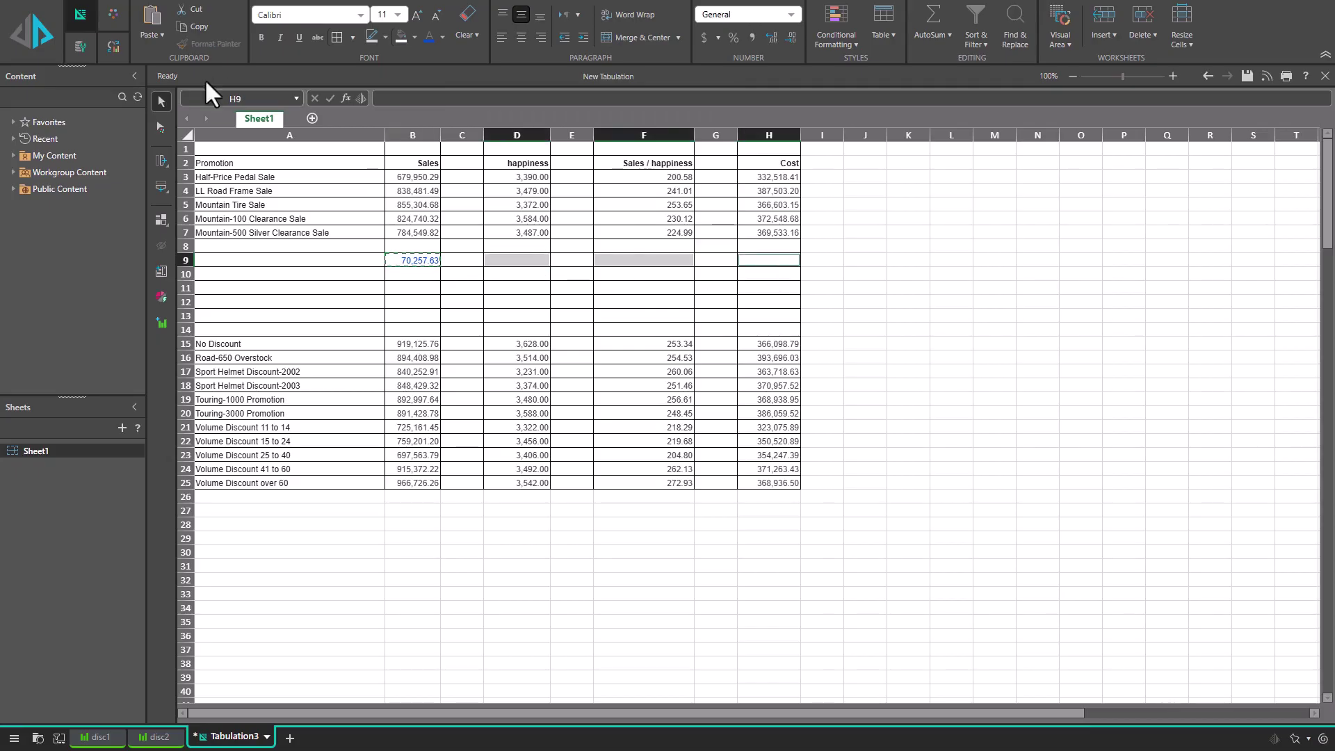
left_click(153, 28)
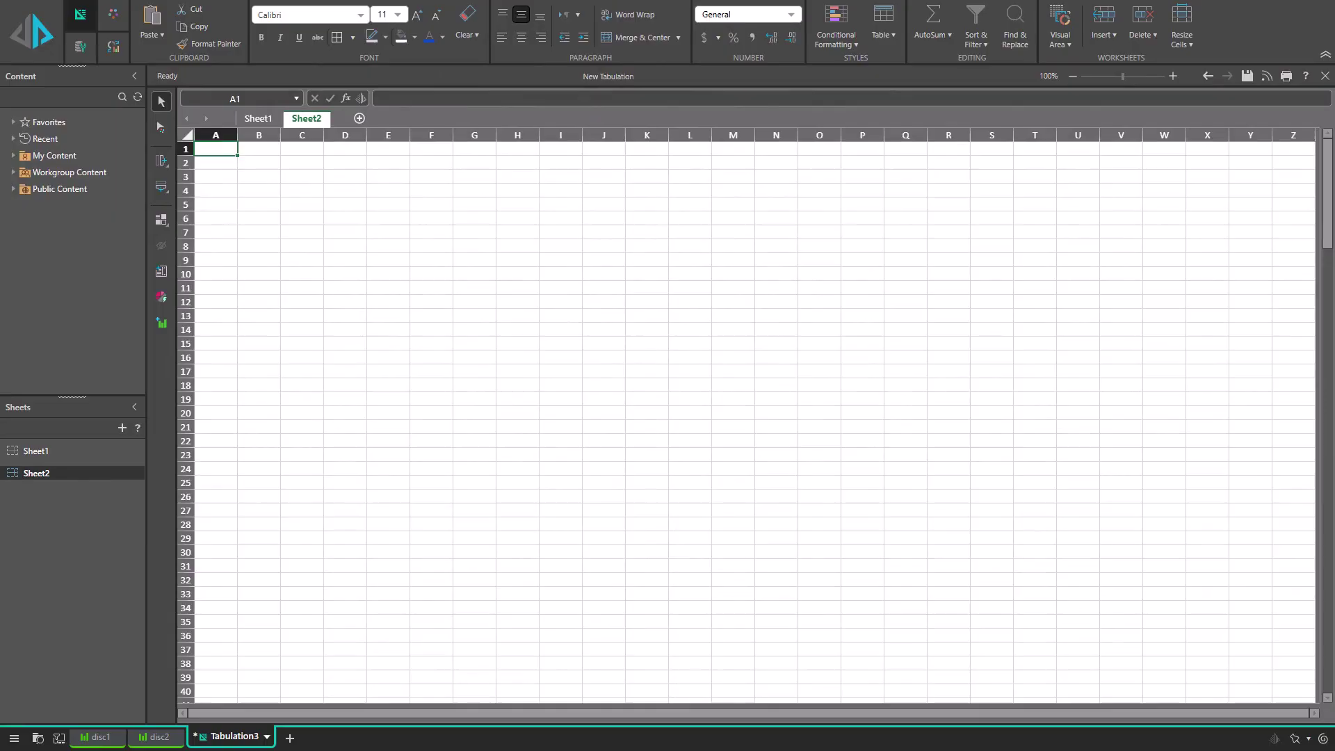
- Insert the disc1 discovery into Sheet2 at cell A1 using the Direct display option
left_click_drag(98, 737, 229, 151)
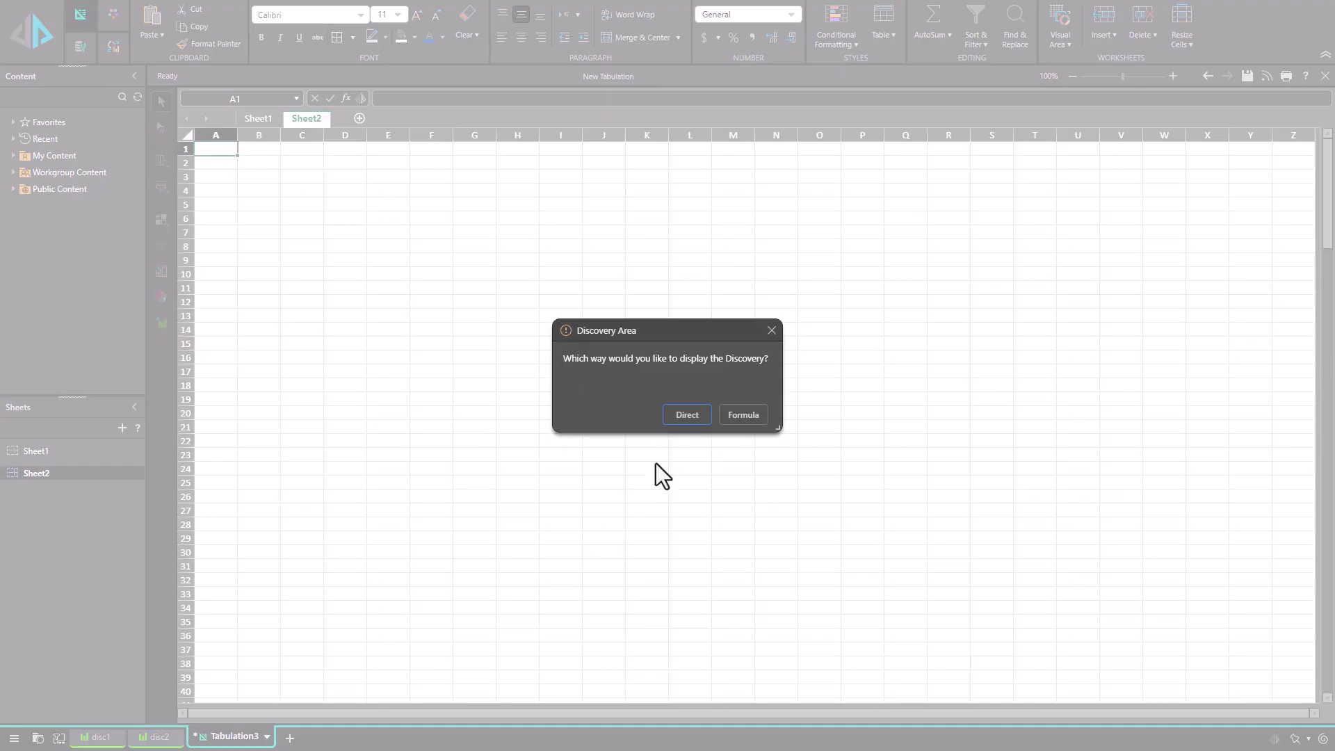
left_click(693, 420)
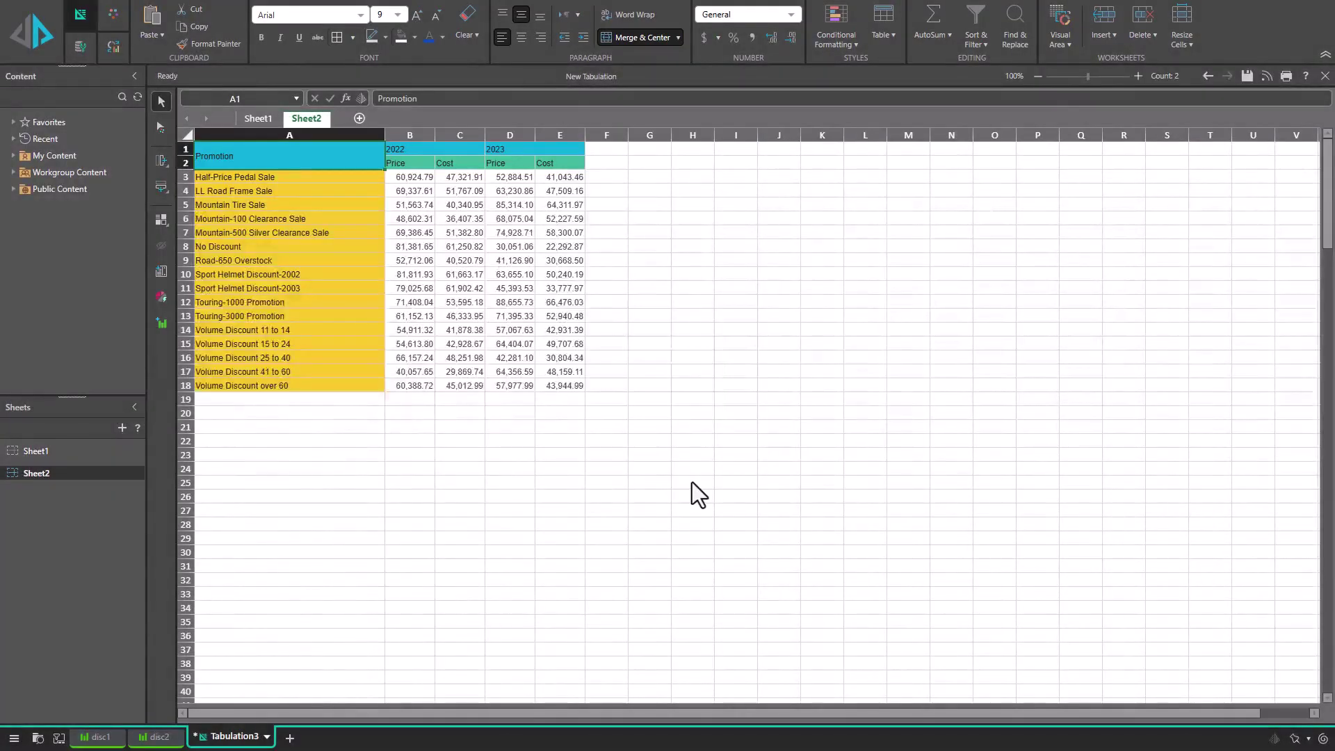
left_click(636, 265)
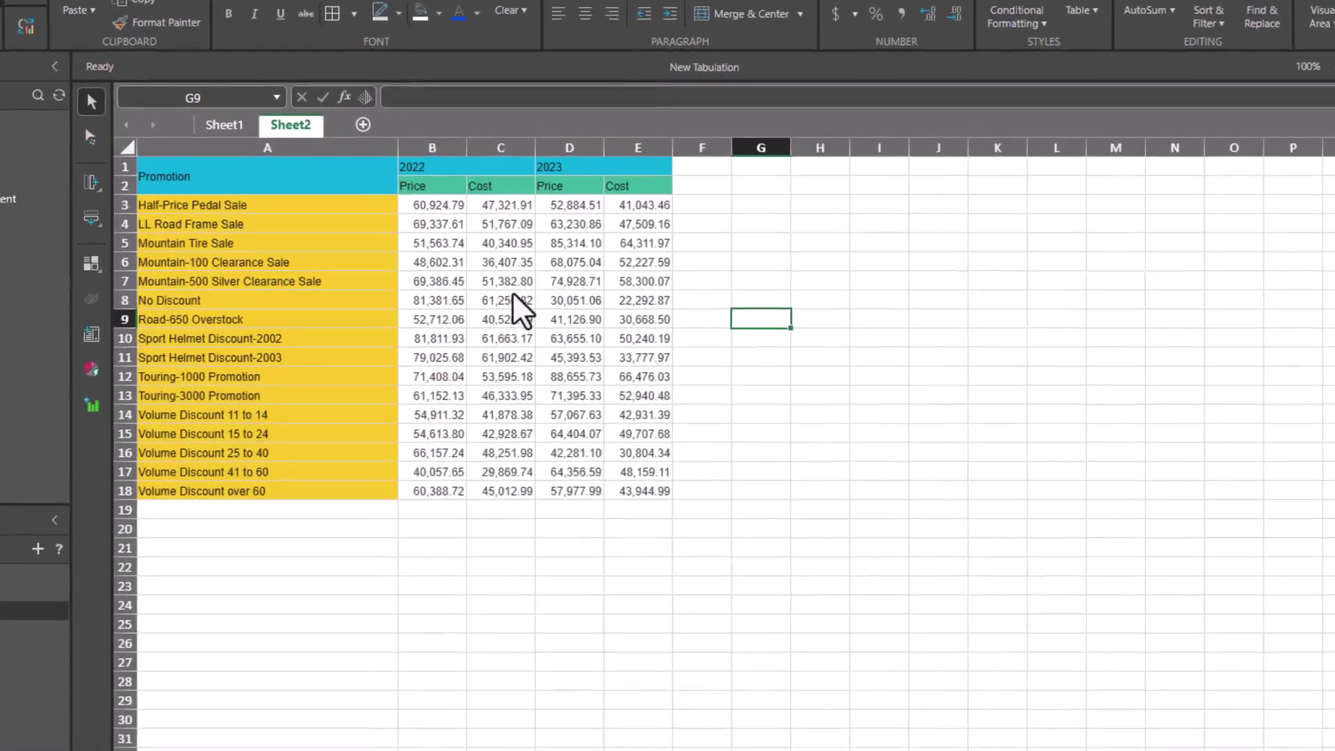
- Examine the inserted grid's Cost header, promotion labels and 2023 Price values
left_click(459, 247)
left_click(488, 191)
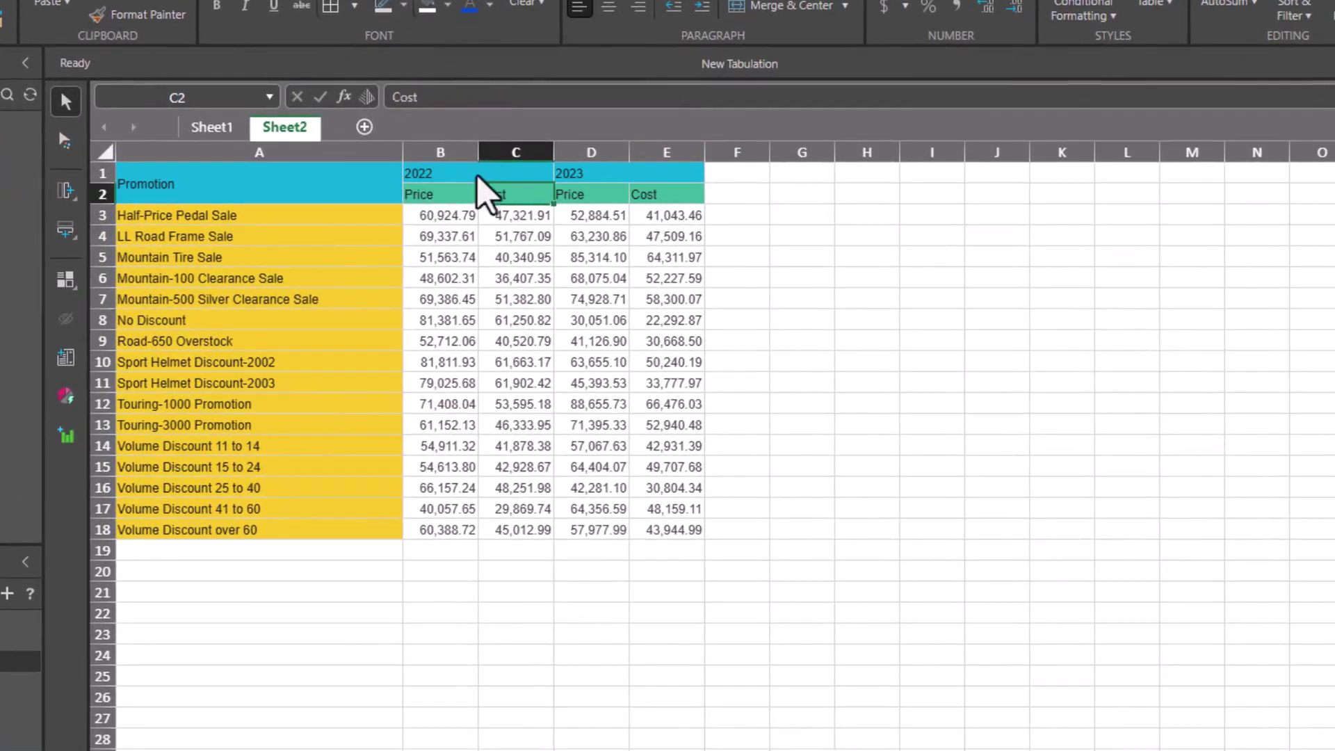
left_click(265, 284)
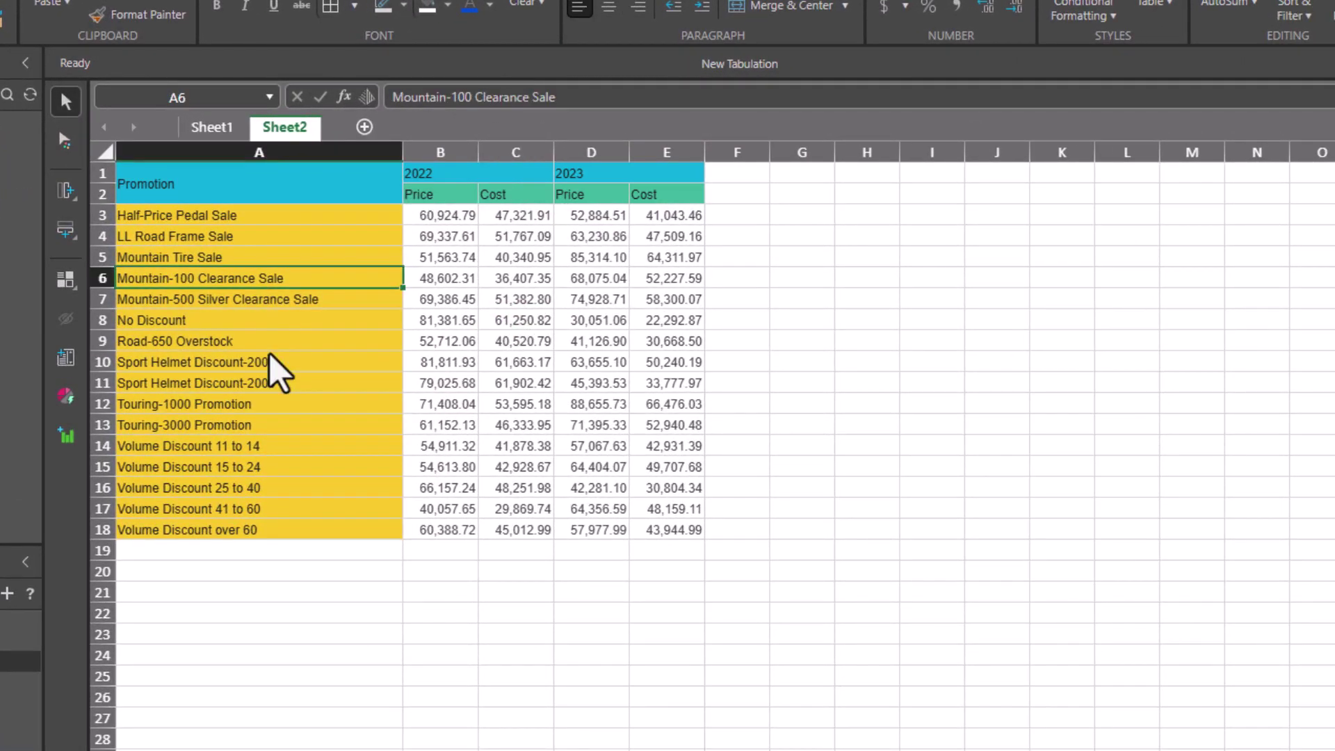
left_click(274, 361)
left_click(594, 323)
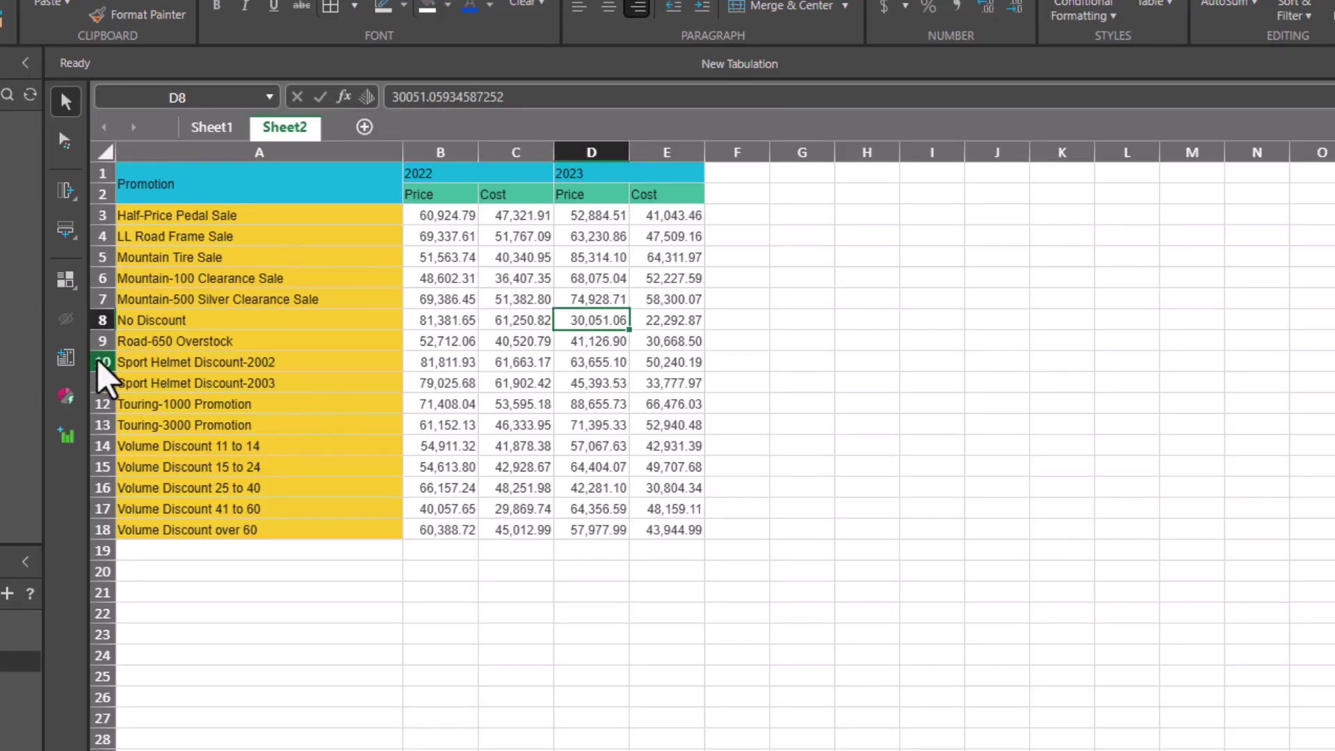
- Blank out the Road-650 Overstock row by filling empty cell F9 back across to A9
left_click(739, 342)
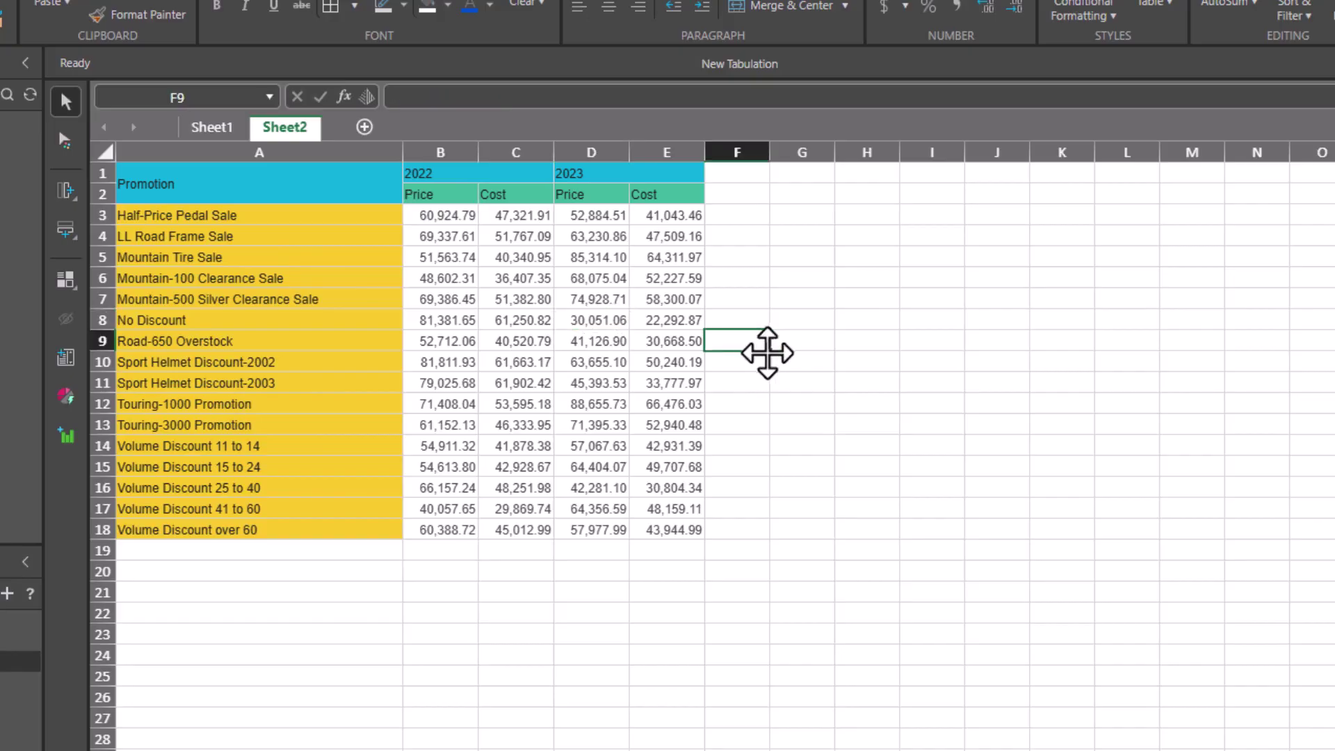
left_click_drag(768, 351, 118, 352)
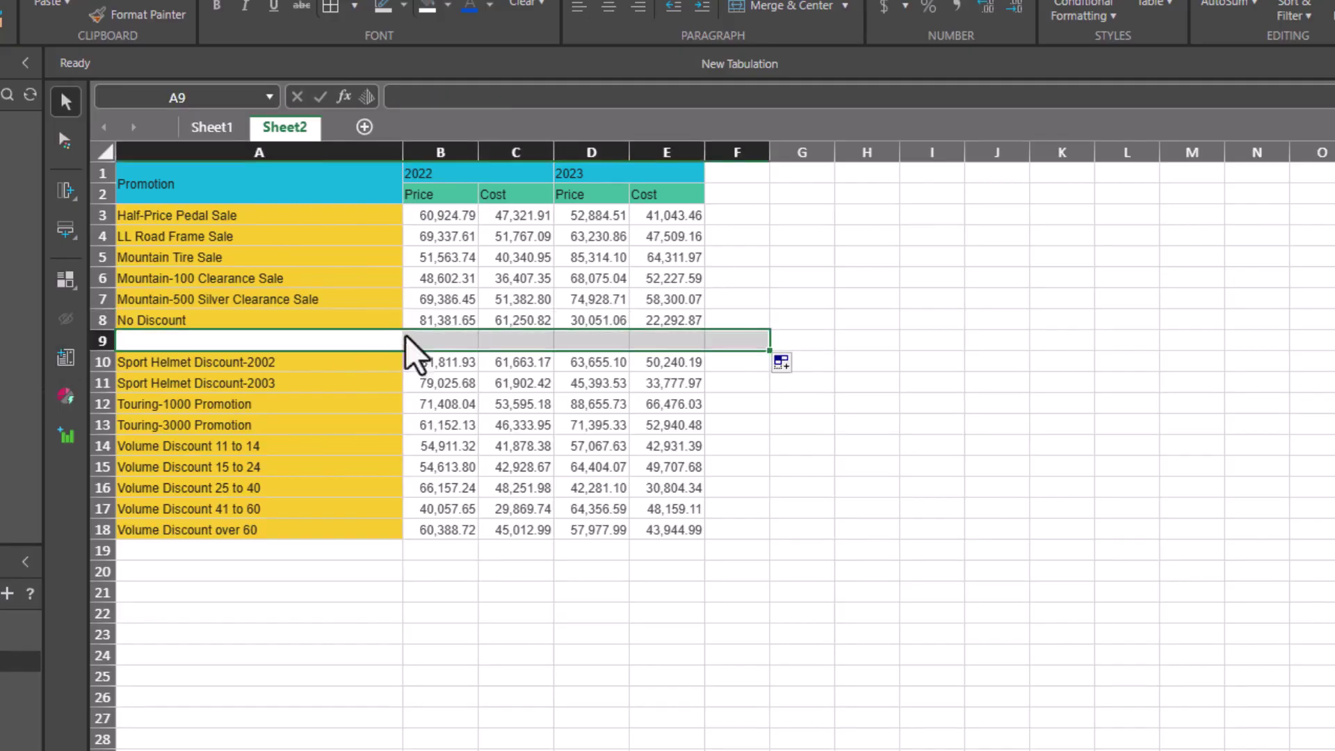
left_click_drag(410, 344, 417, 334)
left_click(451, 299)
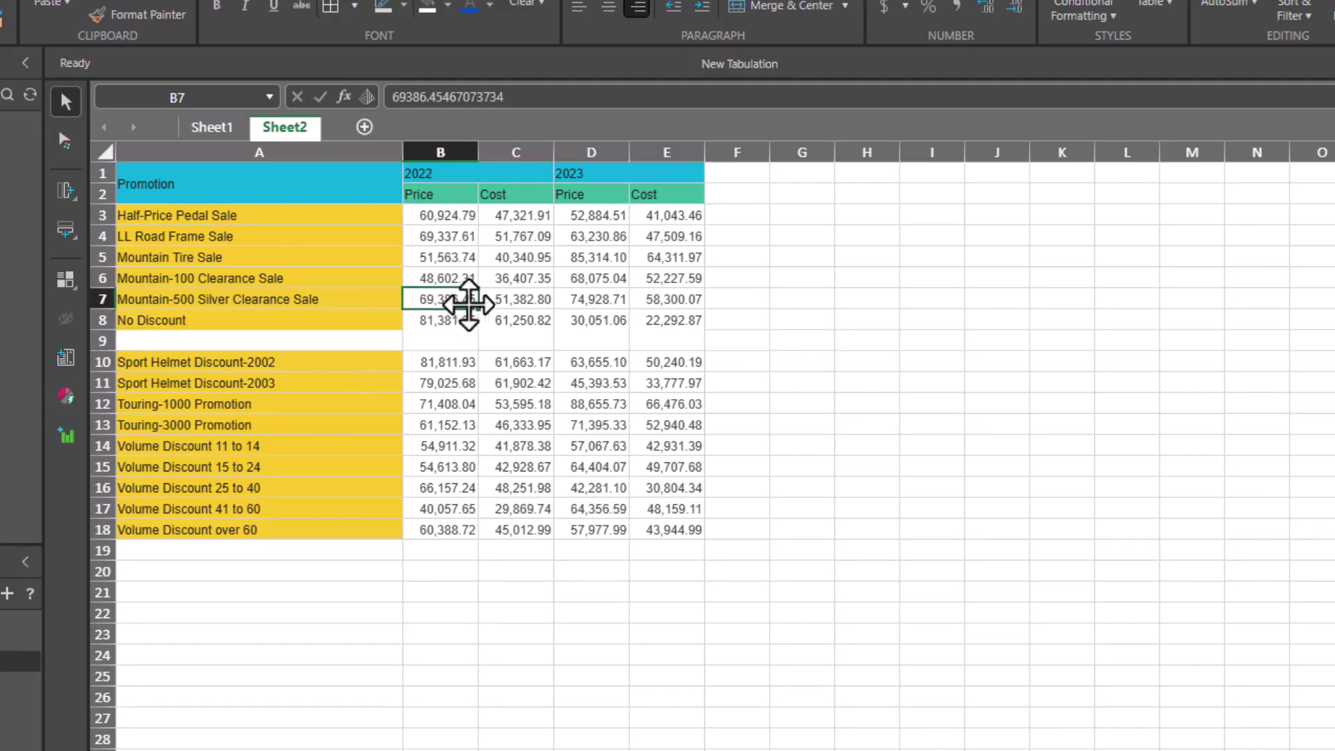
- Fill empty cell C19 upward over the 2022 Cost column, then restore the grid's original data
left_click(521, 532)
left_click(546, 554)
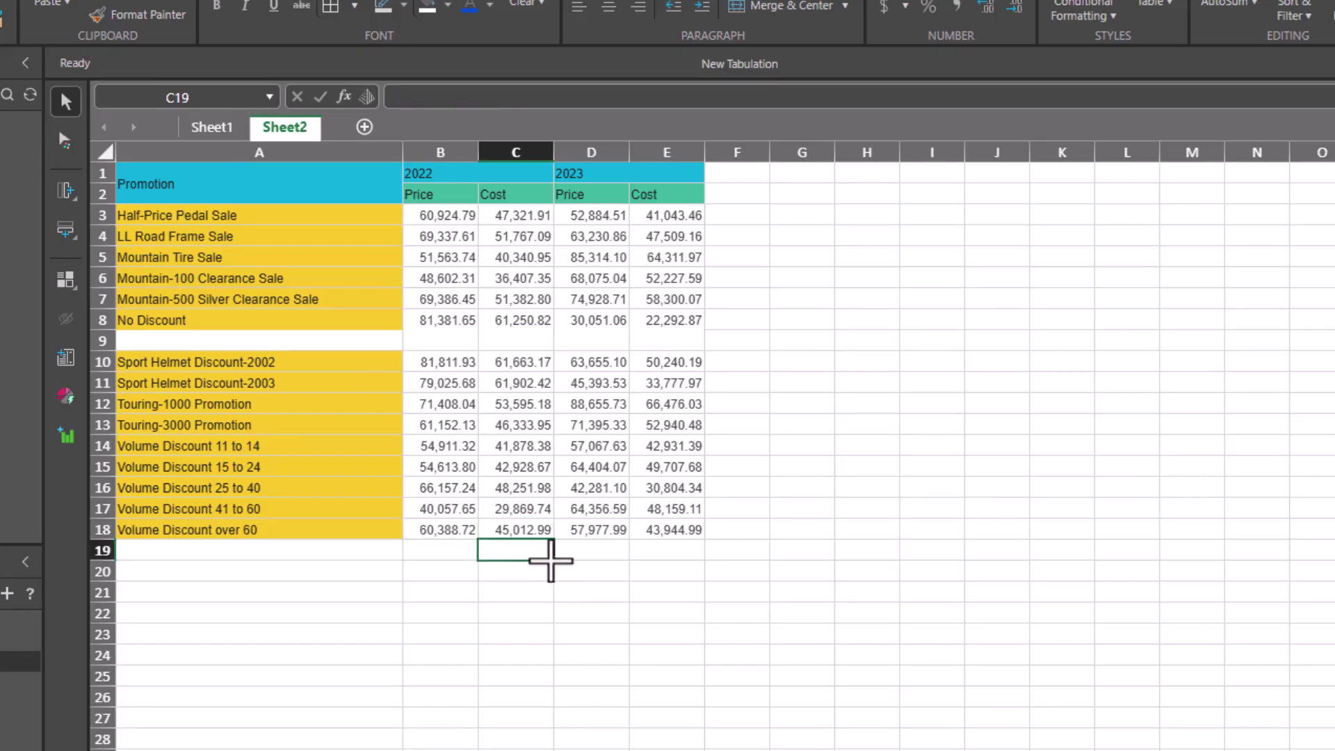
left_click_drag(549, 560, 556, 192)
left_click(598, 256)
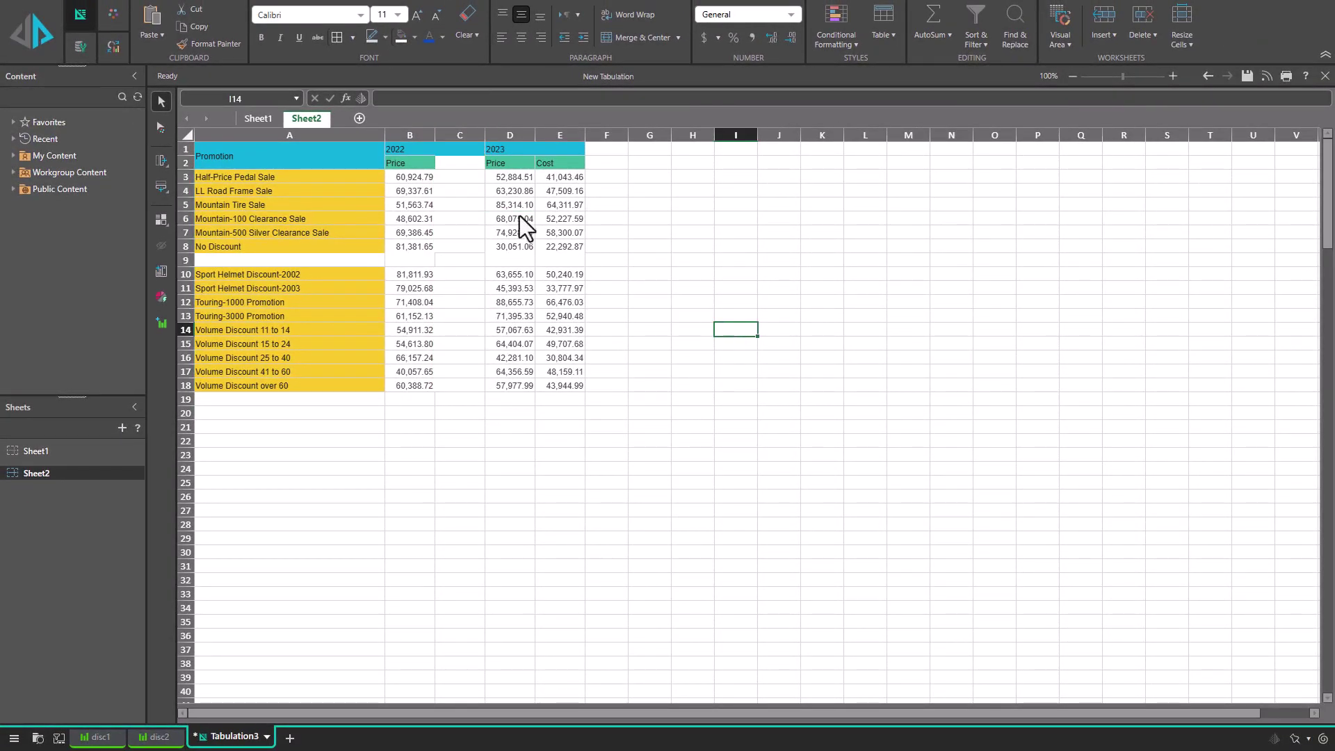
left_click(52, 49)
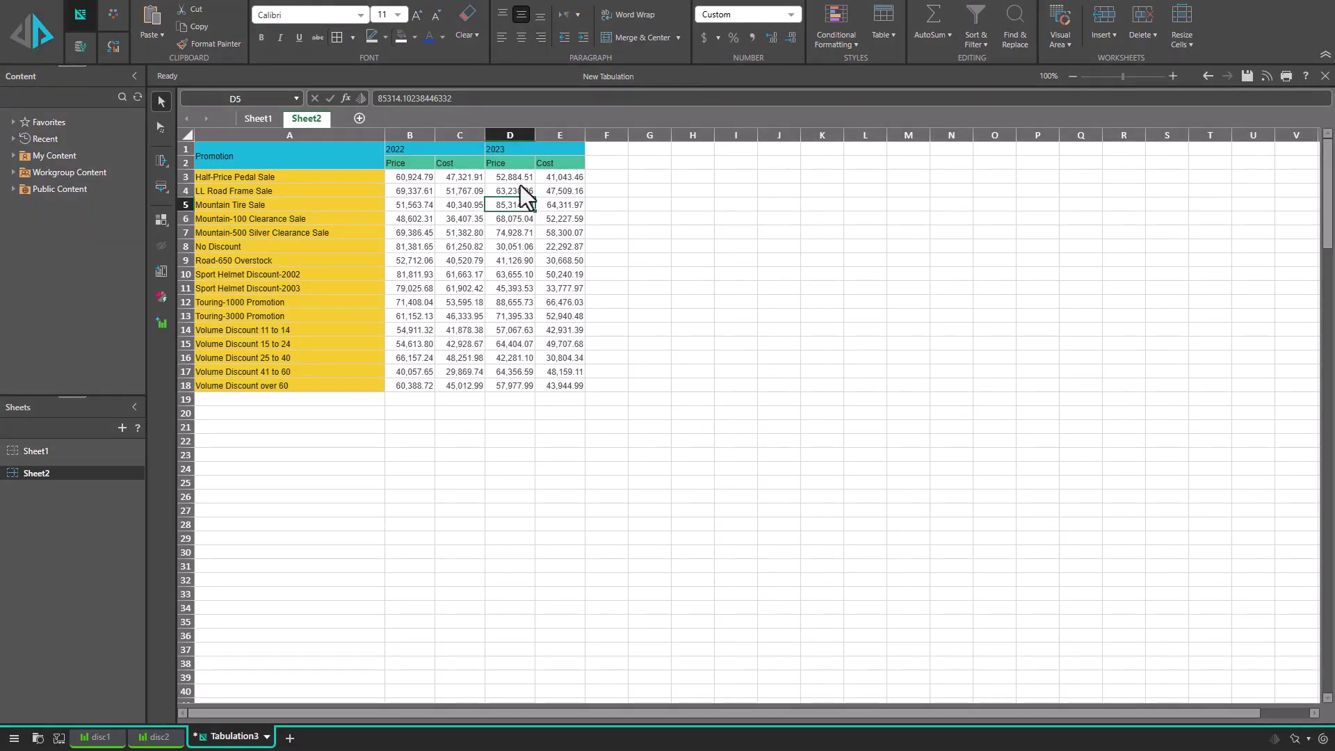
- Open the drop zones for the Sheet2 discovery grid and move Date year from Columns to Rows, before Promotion
left_click(518, 247)
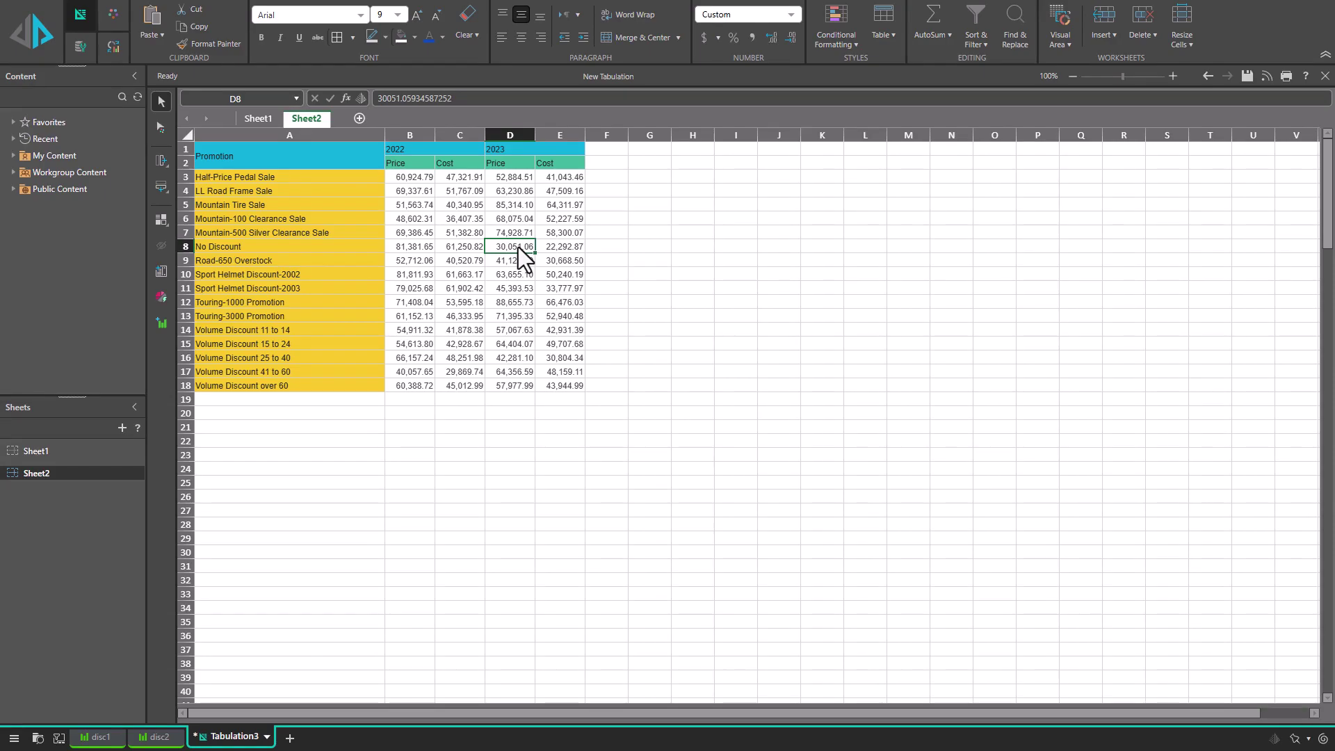
right_click(523, 259)
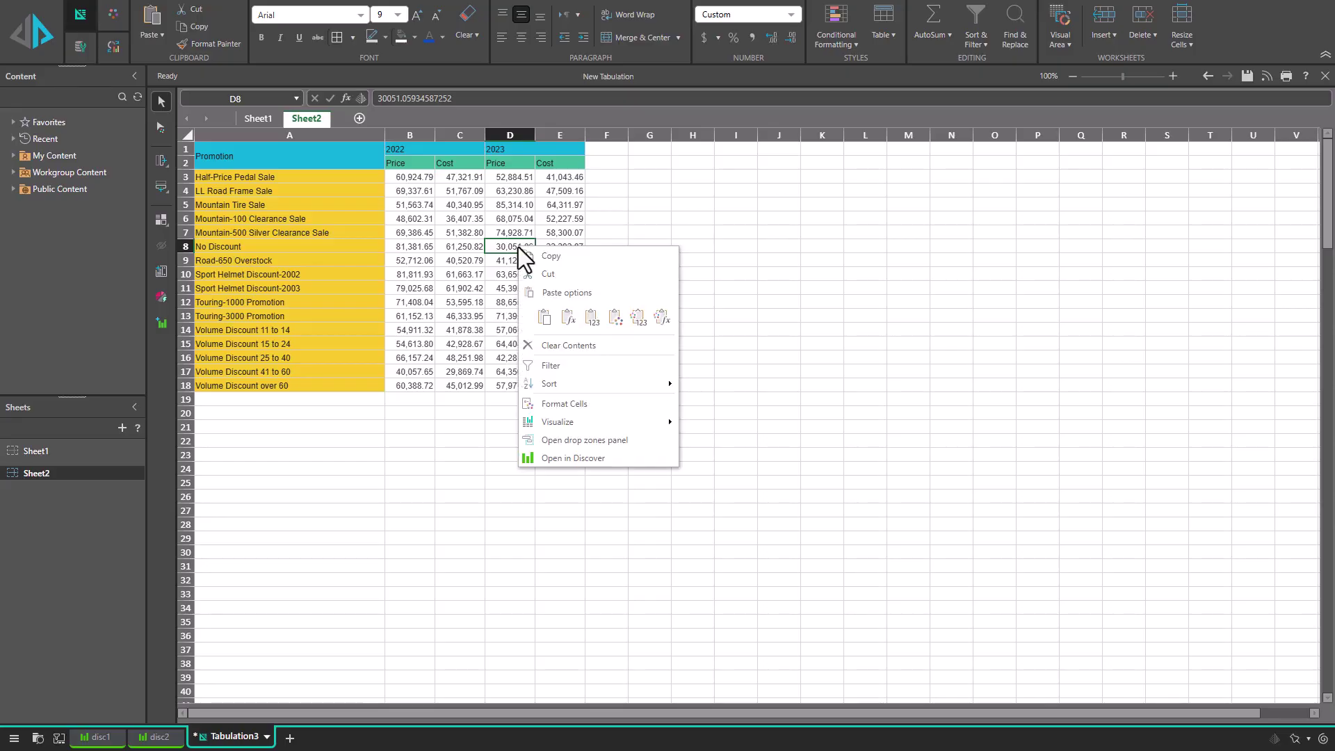
left_click(581, 441)
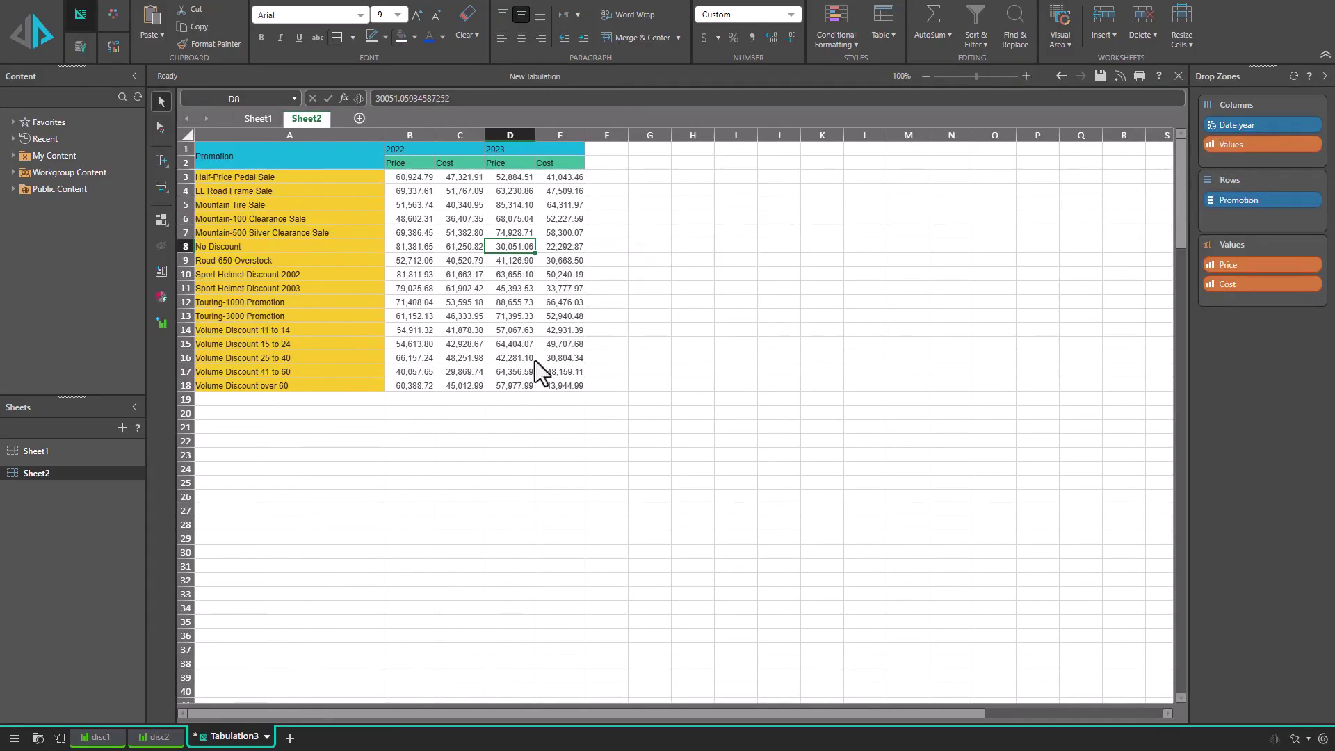
left_click_drag(1245, 125, 1250, 192)
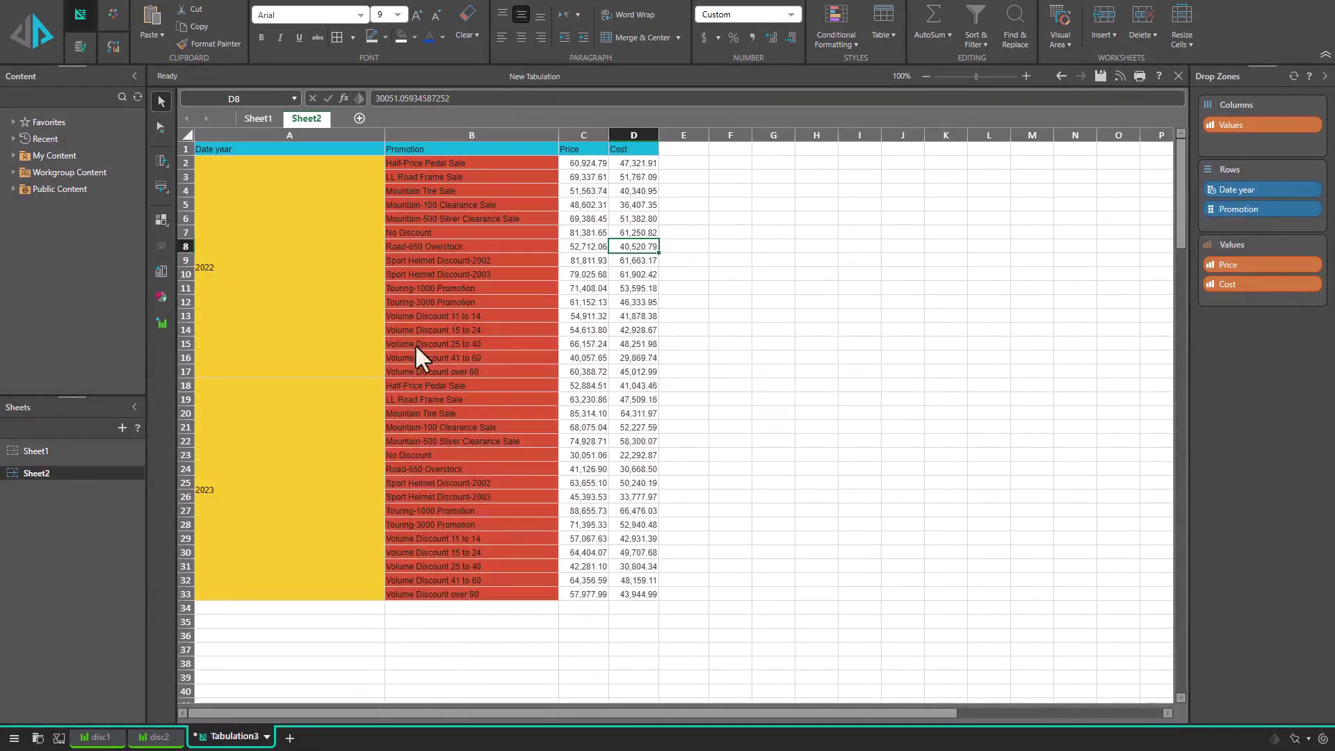
left_click(511, 287)
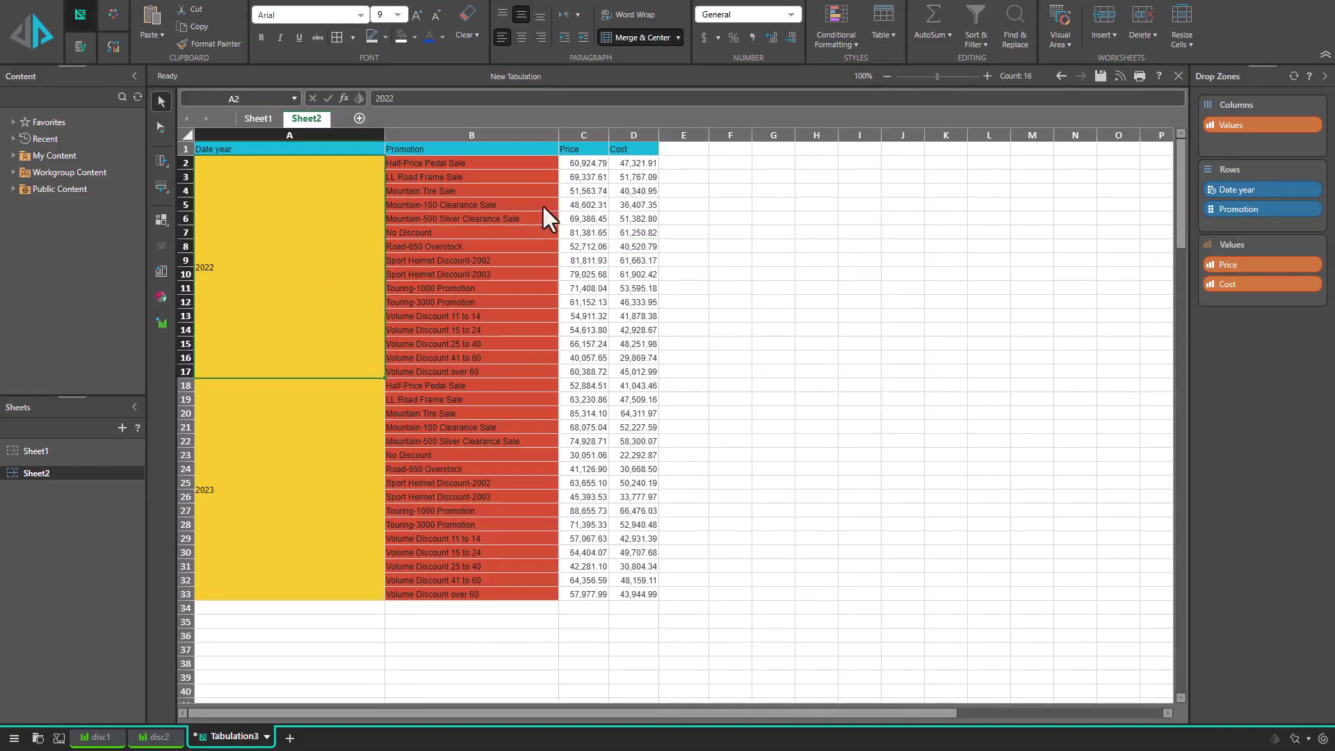
left_click(632, 260)
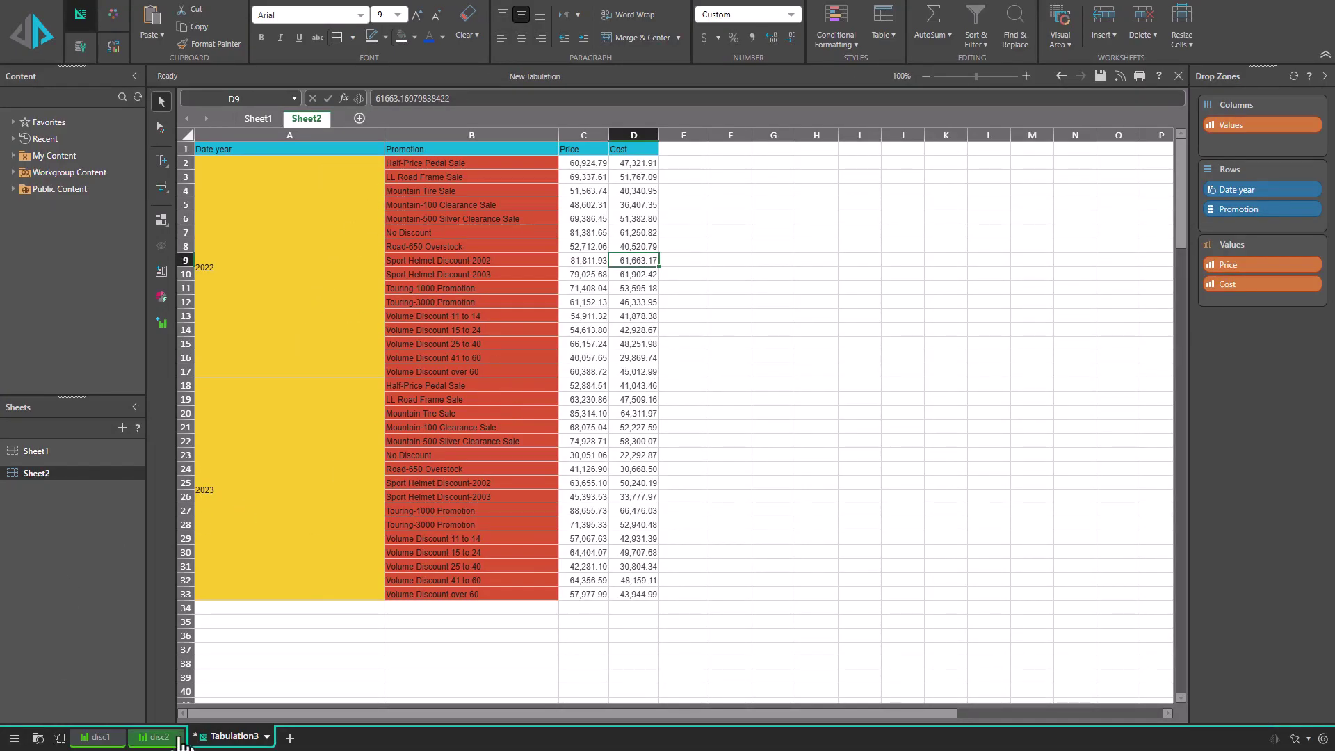
- Include 2024 in the Date year elements of the disc1 discovery, then return to Tabulation3 and narrow column B
left_click(89, 742)
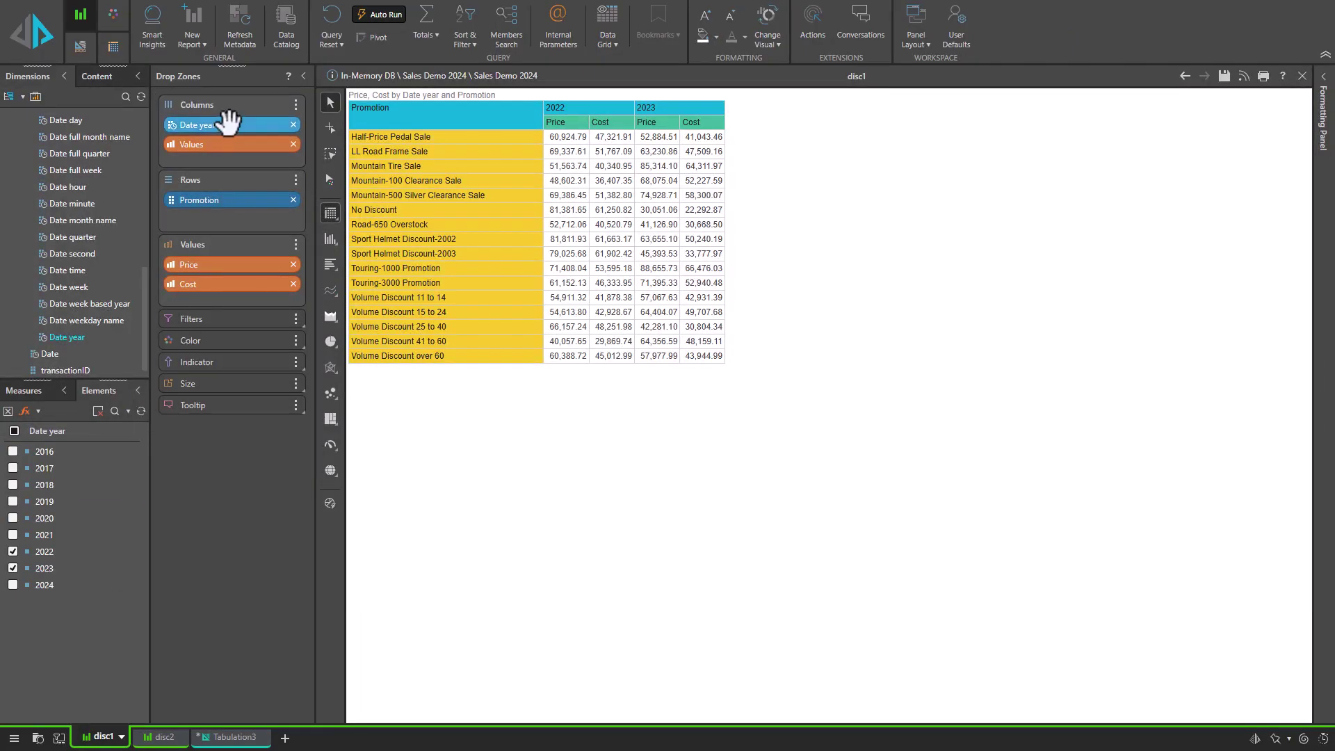
left_click(12, 584)
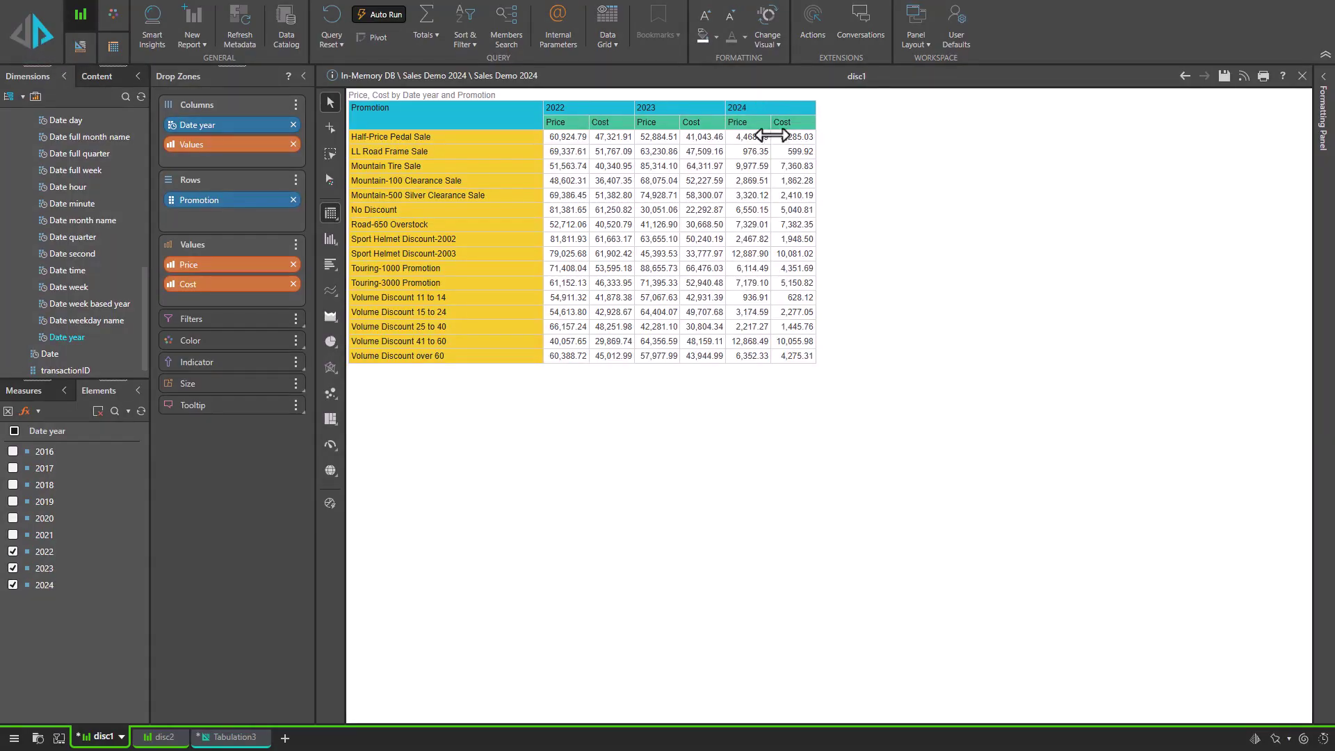
left_click(230, 737)
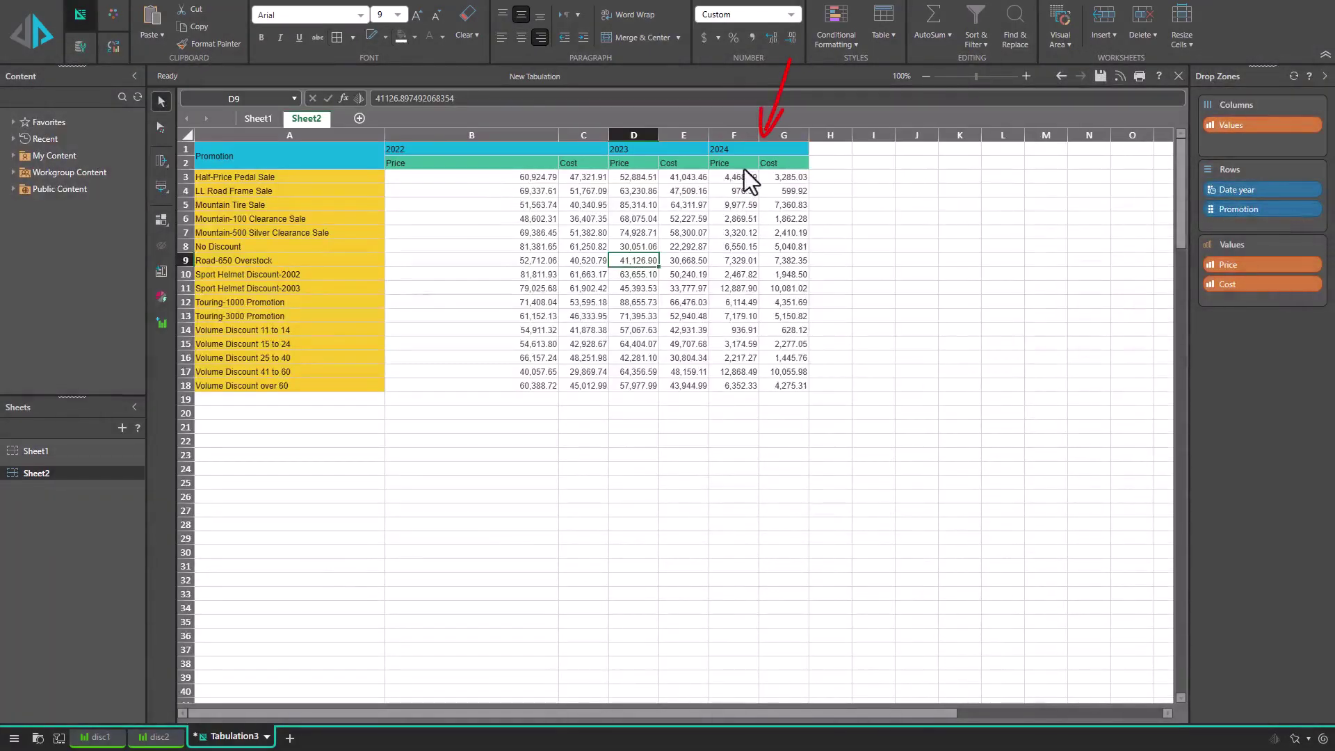
left_click(790, 245)
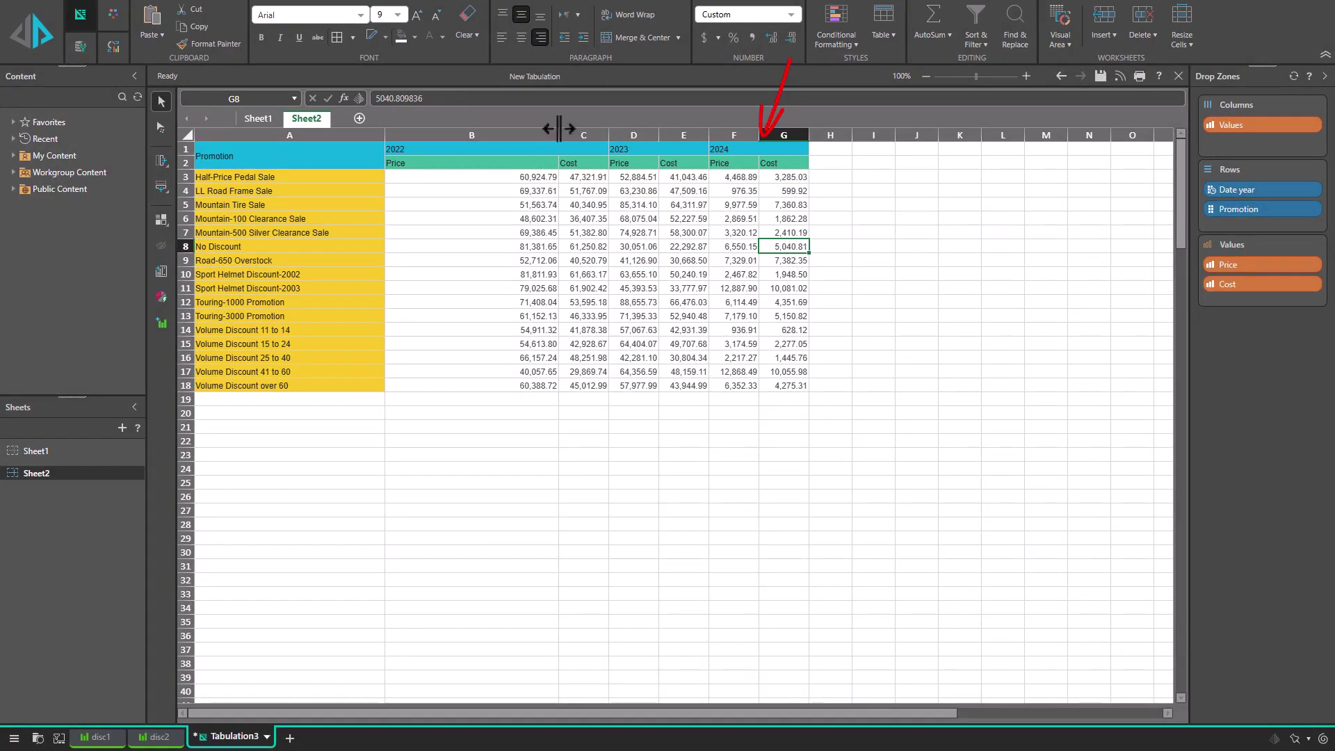
left_click_drag(558, 131, 486, 131)
- Switch to the disc1 discovery and add the Sales and returns measures from transactions
left_click(97, 737)
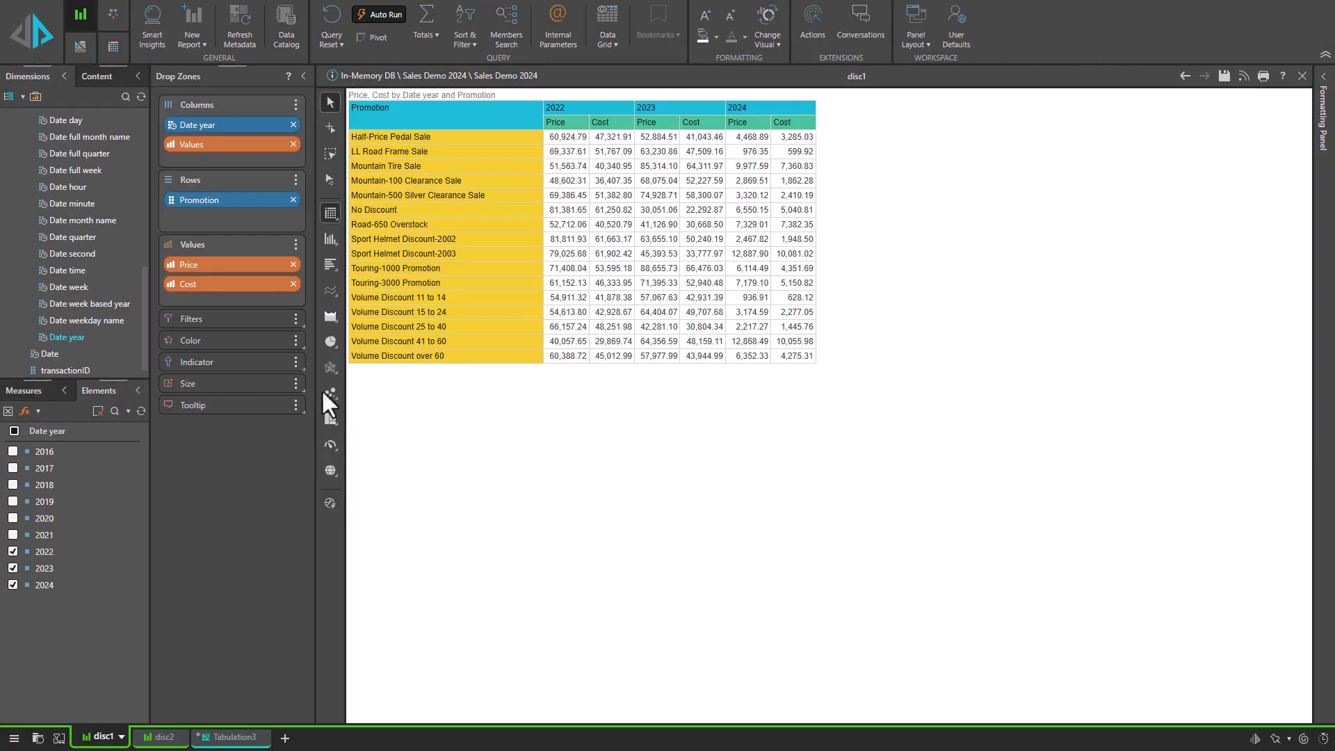
left_click(12, 464)
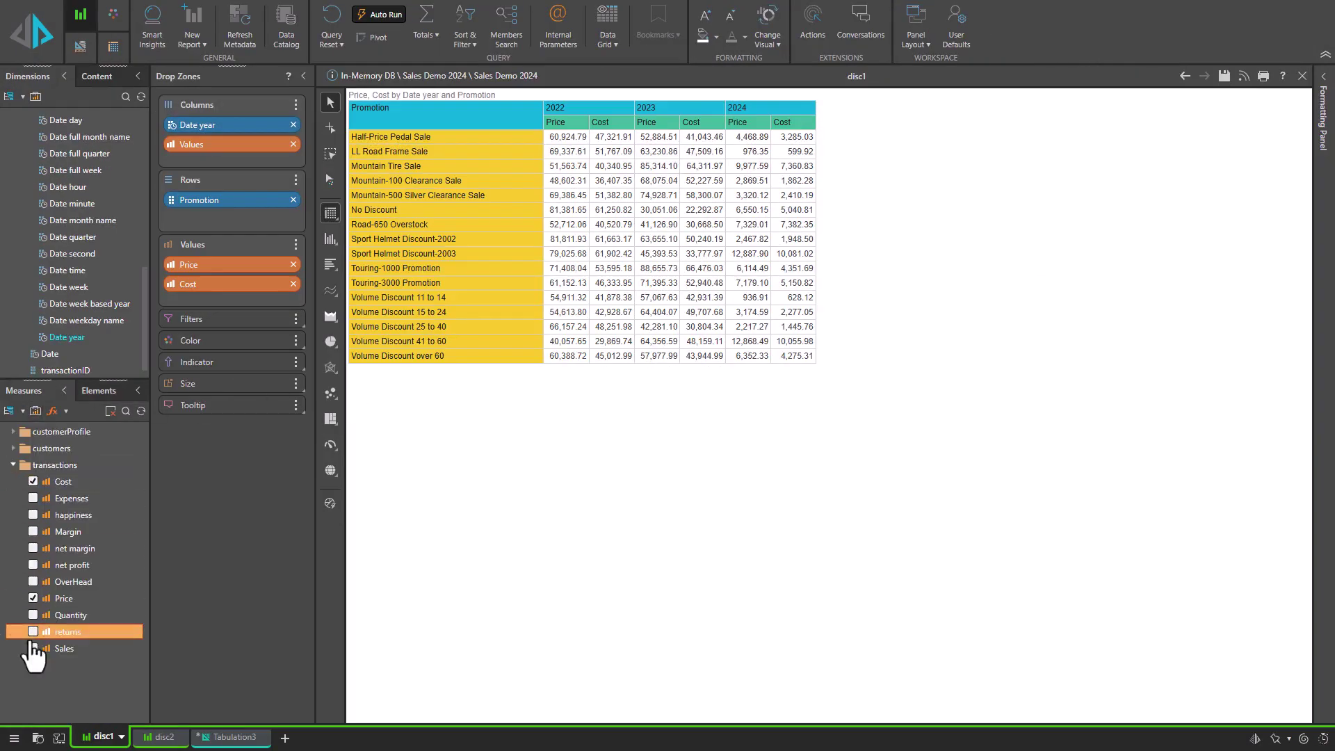
left_click(33, 648)
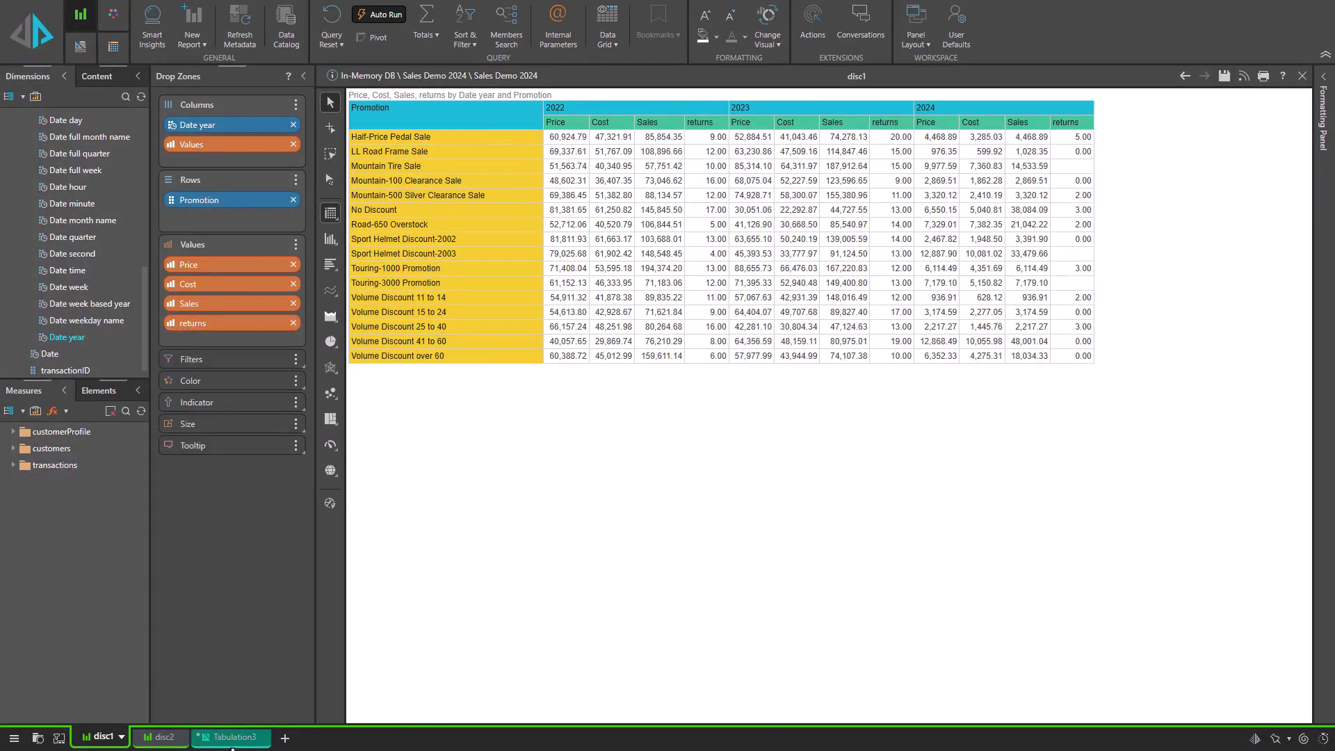
- Switch to Tabulation3 and reorder the grid's Values to returns, Cost, Price, Sales
left_click(235, 738)
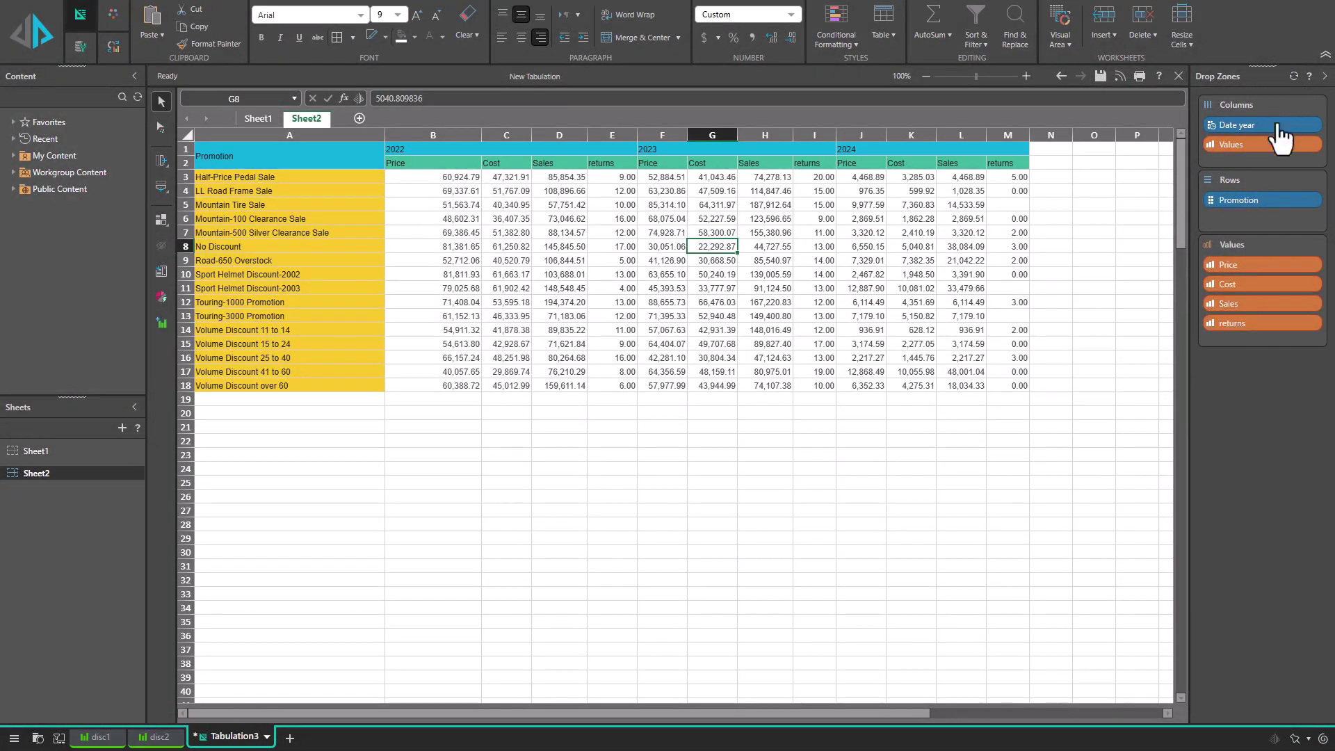
mouse_move(1230, 265)
left_mouse_down()
mouse_move(1239, 292)
mouse_move(1239, 265)
left_mouse_up()
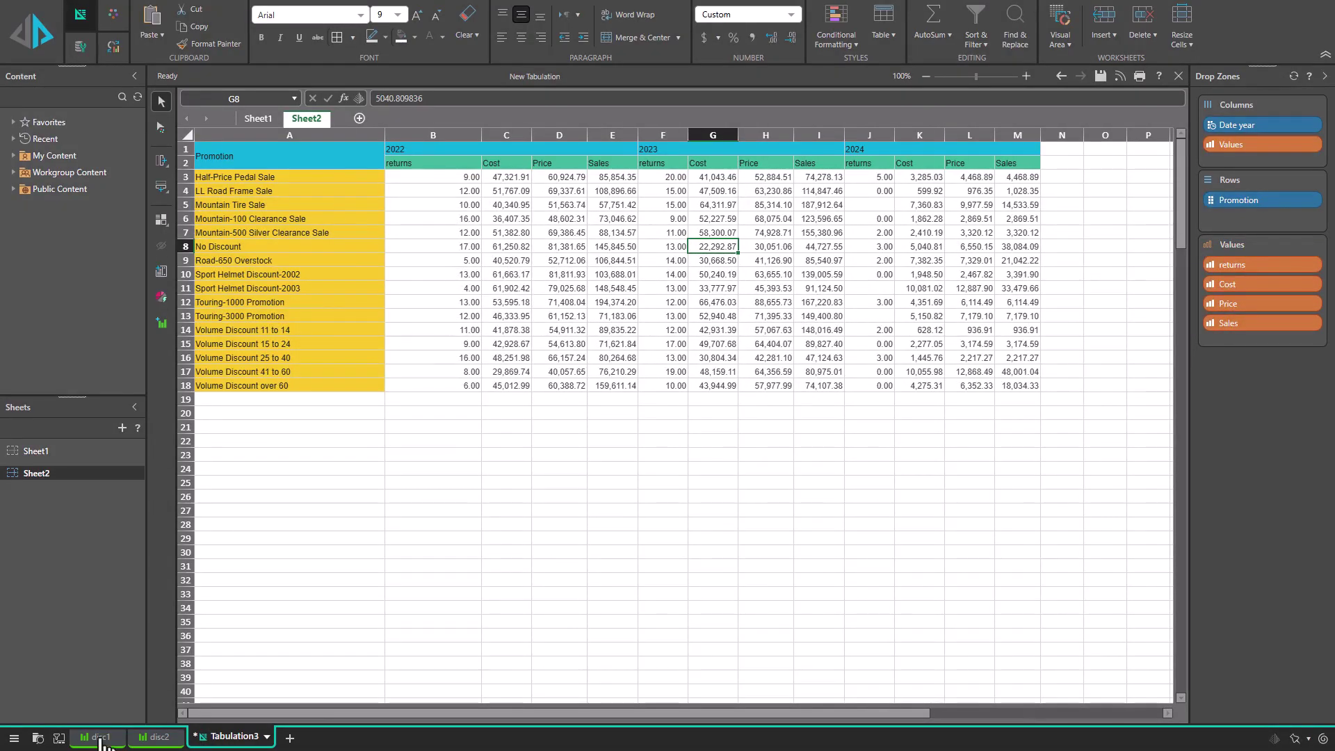
- In the disc1 discovery, apply a Top Count filter that keeps the top 5 Promotion elements by Quantity
left_click(97, 736)
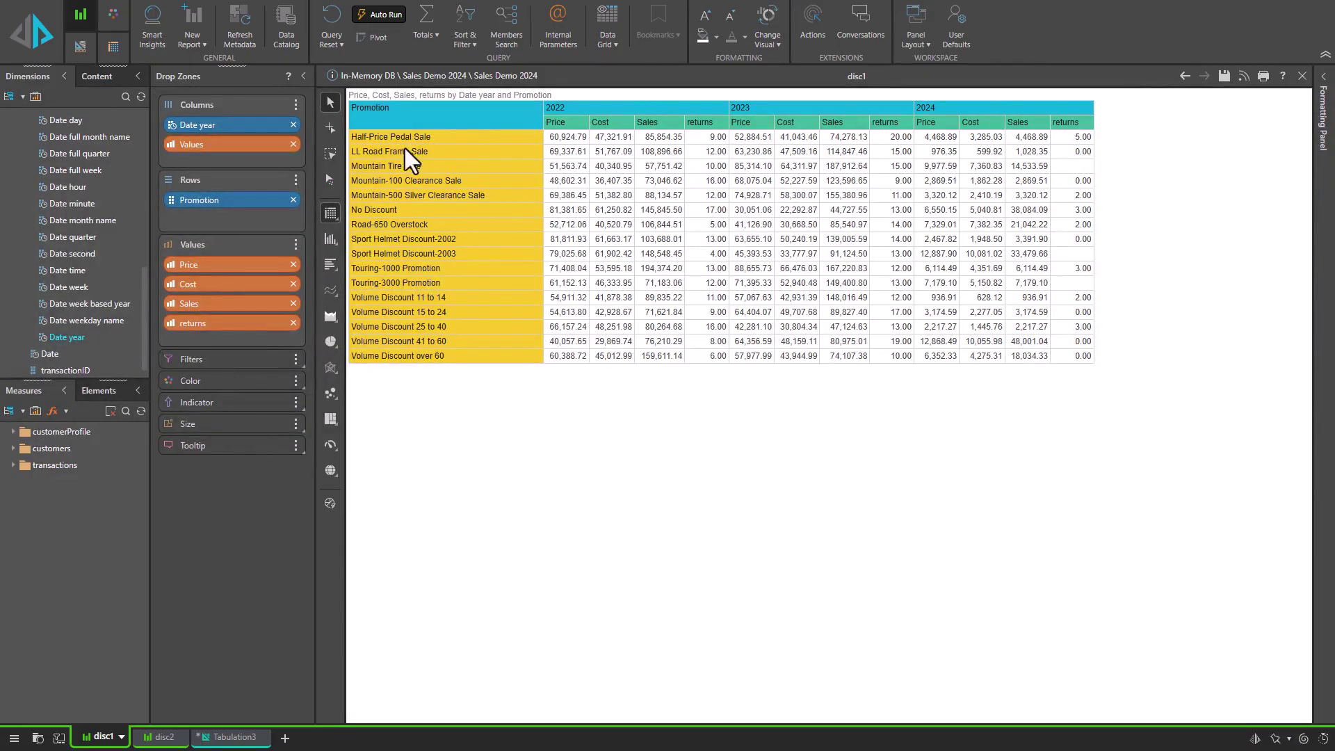
left_click(465, 35)
left_click(490, 84)
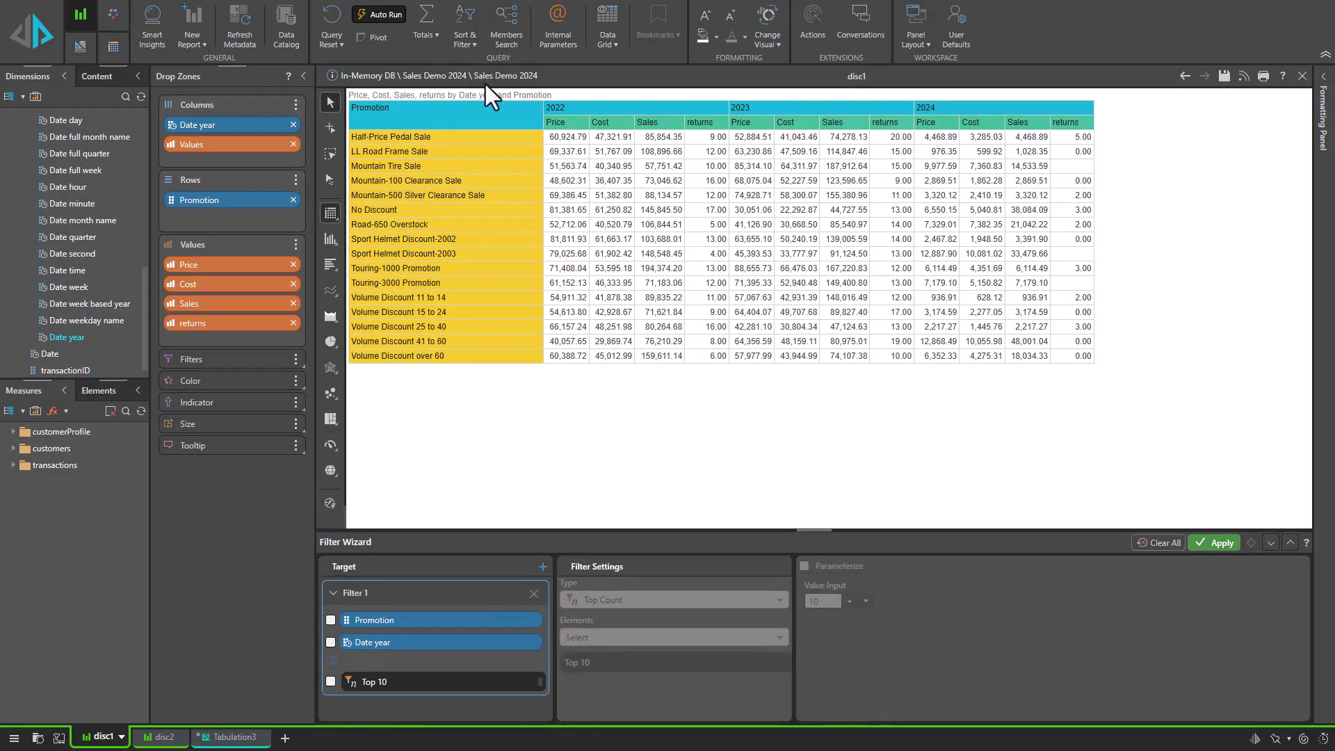
left_click(330, 498)
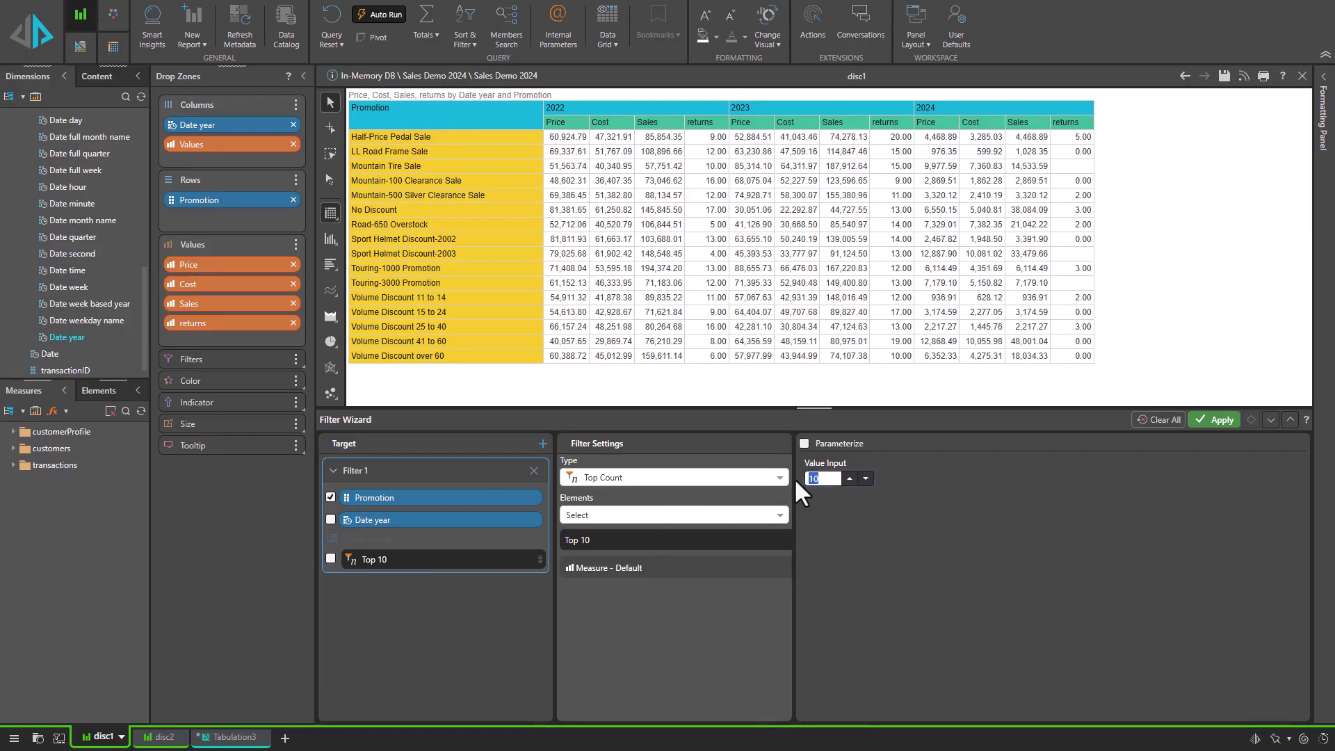
type("5")
left_click(723, 568)
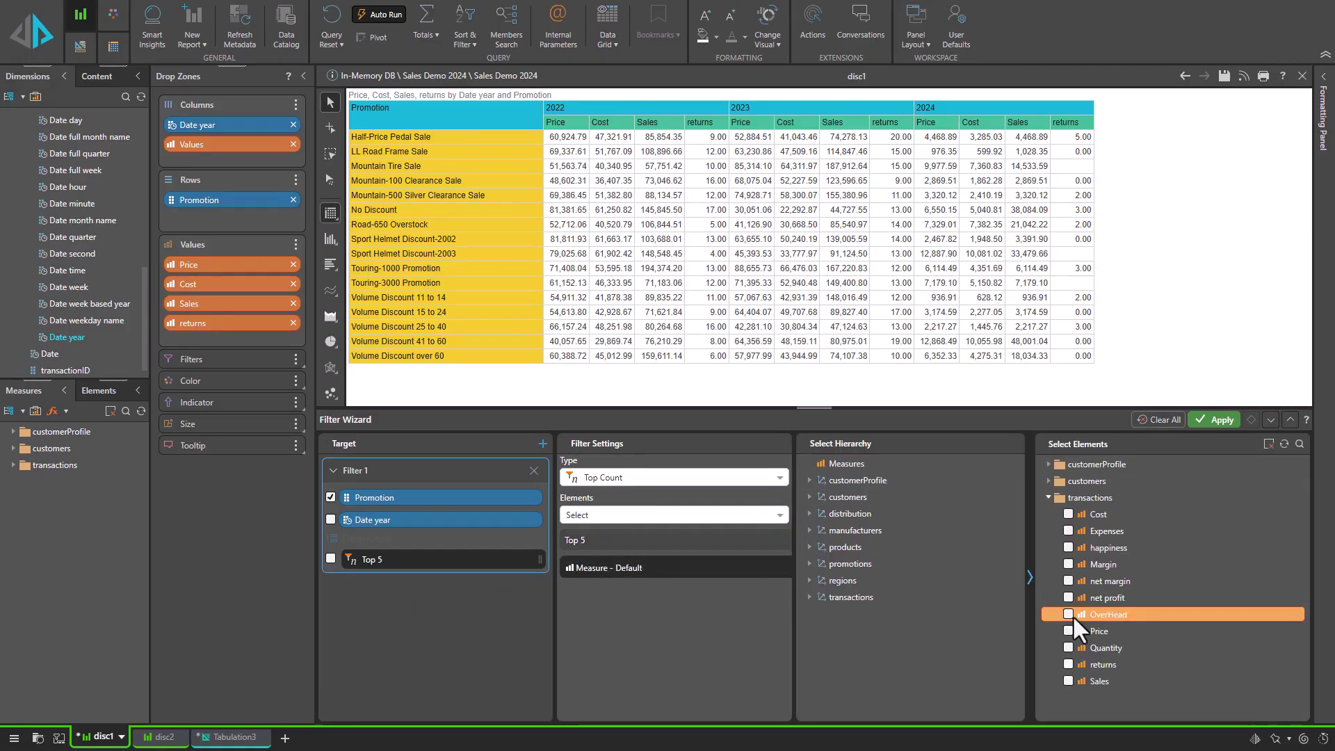
left_click(1068, 647)
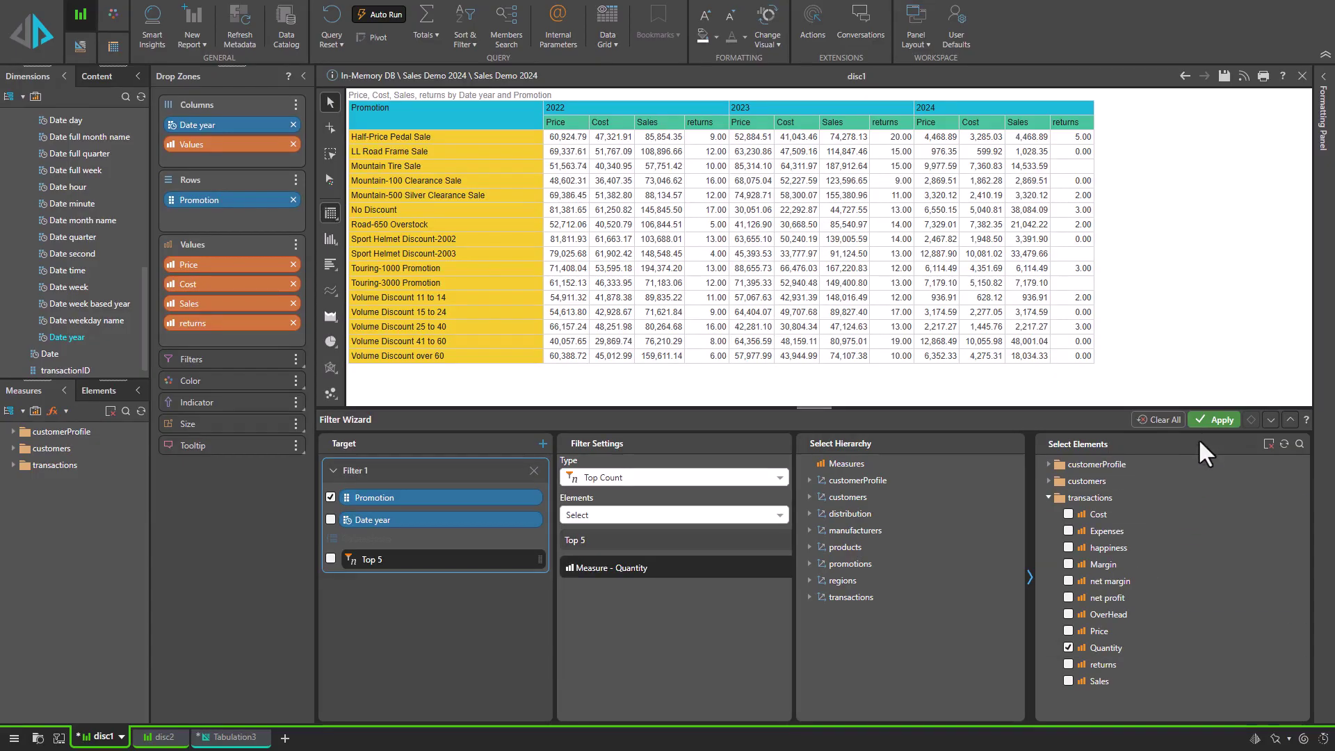
left_click(1215, 420)
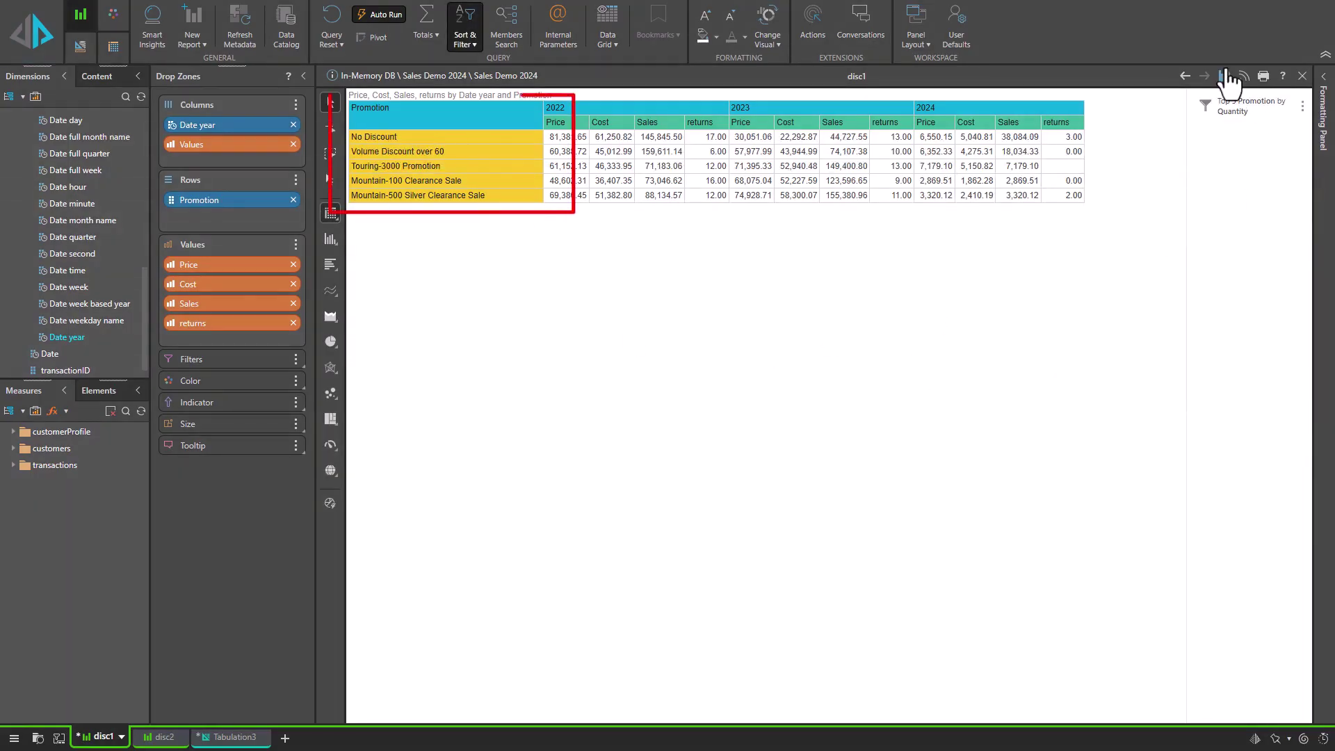
- Save the disc1 discovery and switch to Tabulation3 to check the updated grid
left_click(1224, 77)
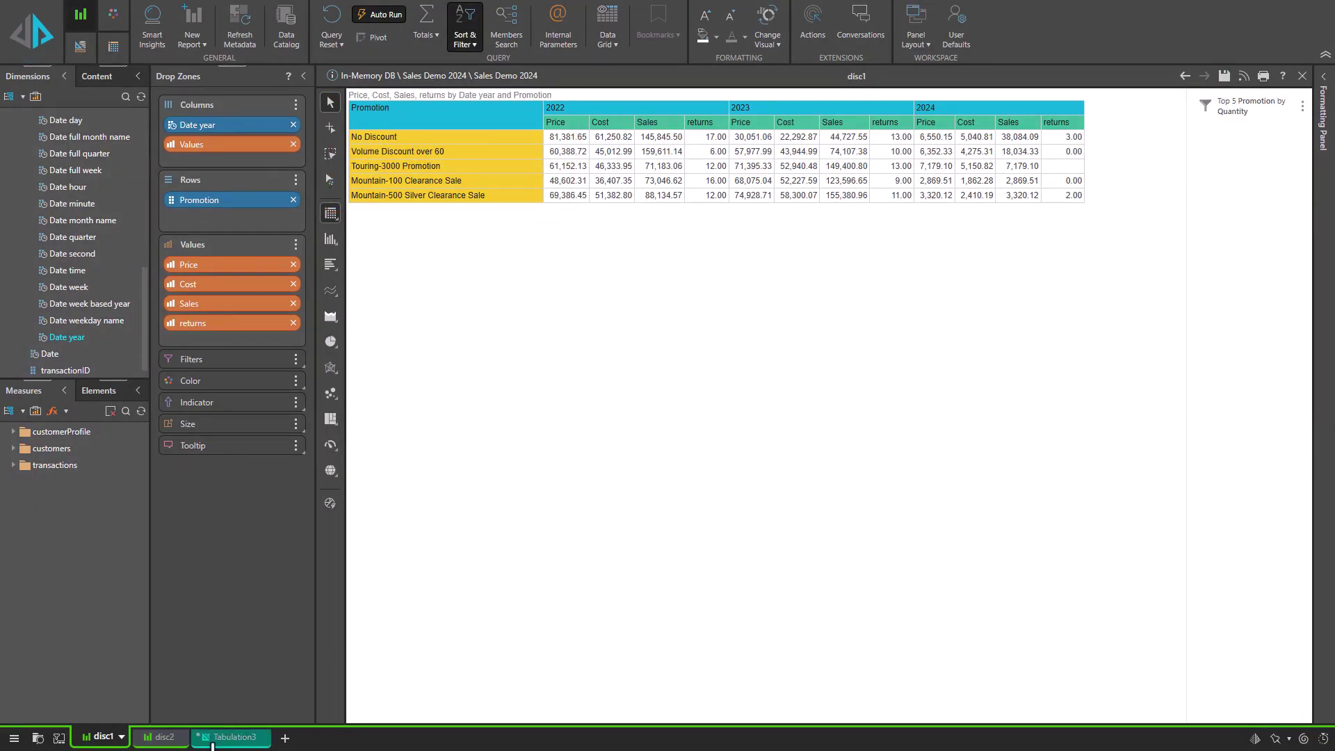
left_click(229, 738)
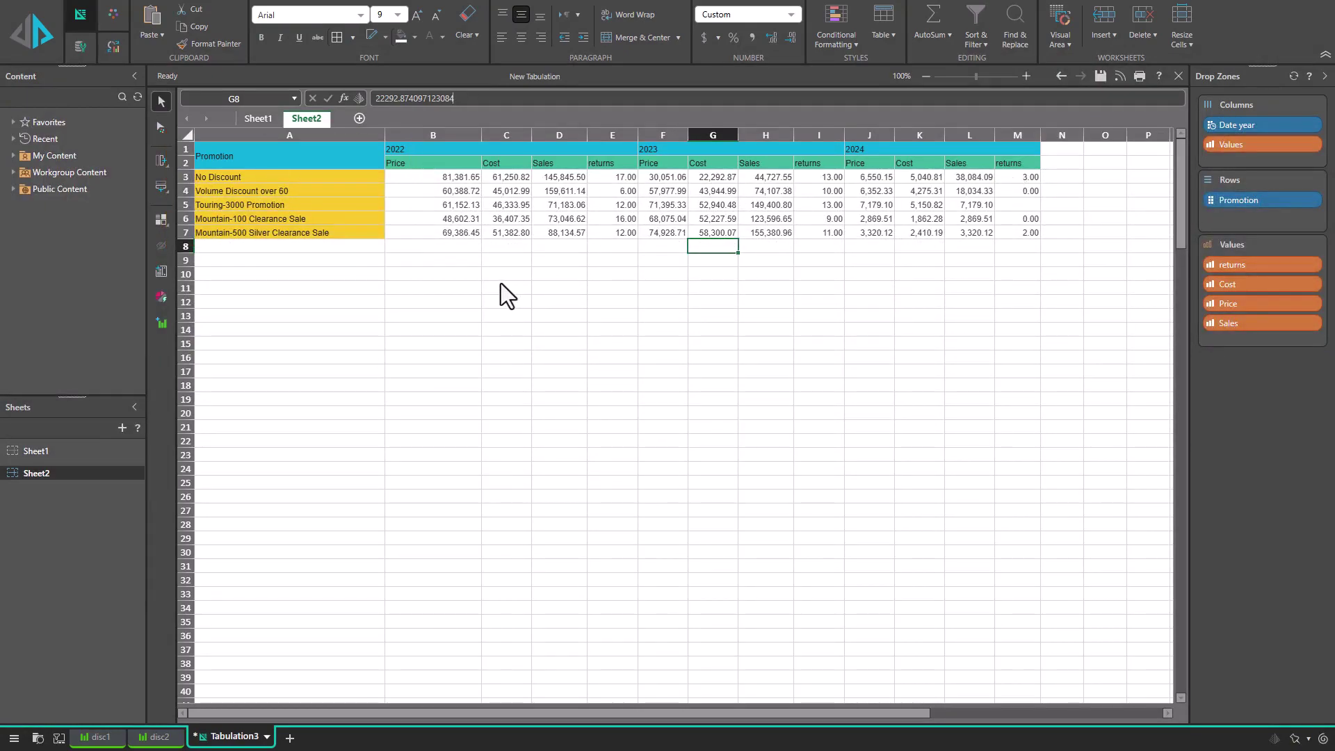
- In Sheet1 cell A3, replace the hard-coded Half-Price Pedal Sale in the MEMBER formula with a concatenated reference to Sheet2!A3
left_click(259, 120)
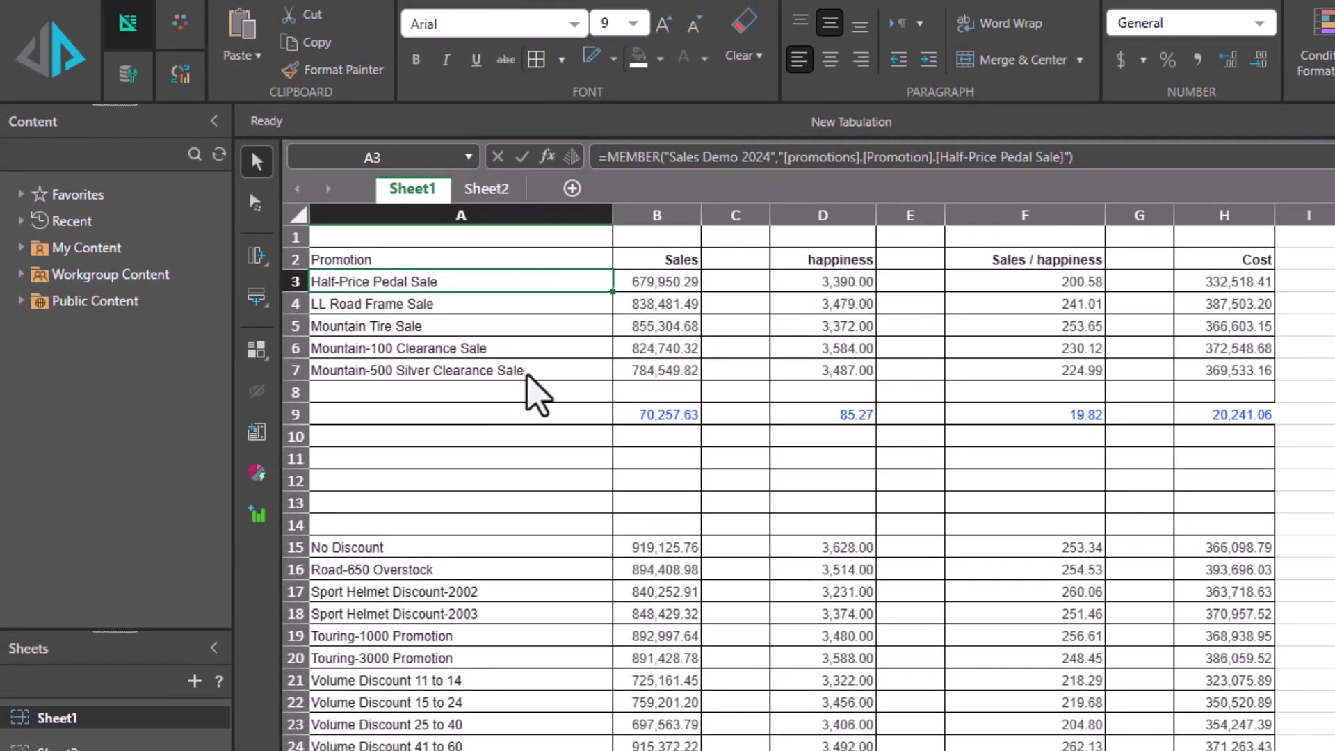
left_click_drag(1063, 158, 943, 170)
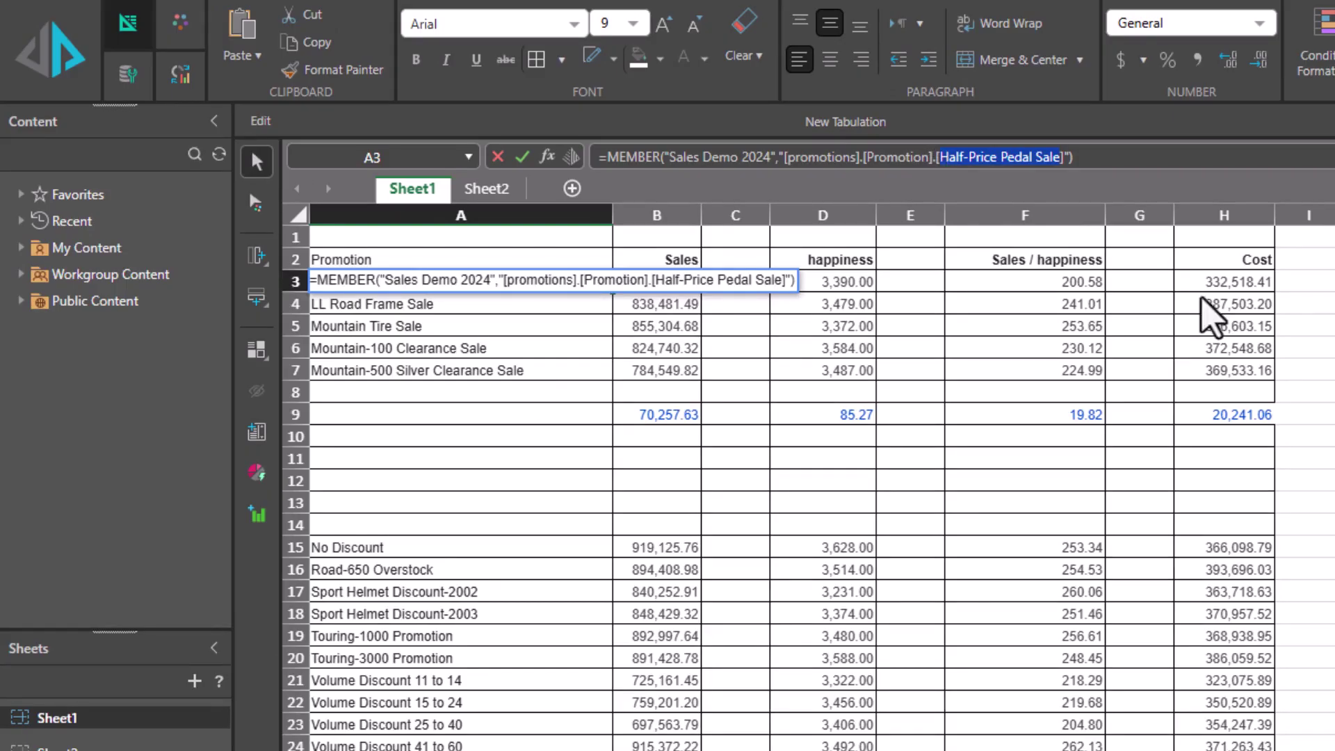
type("\" & ")
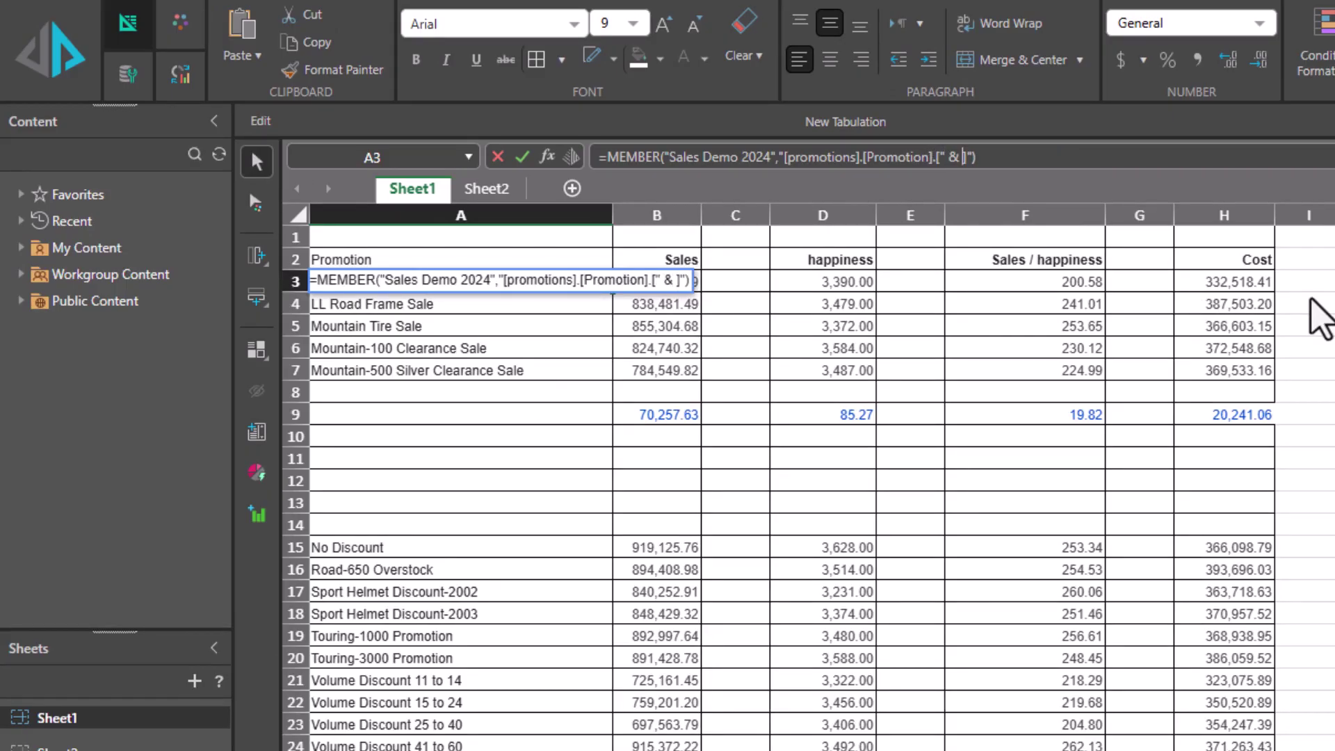
type(" & \"")
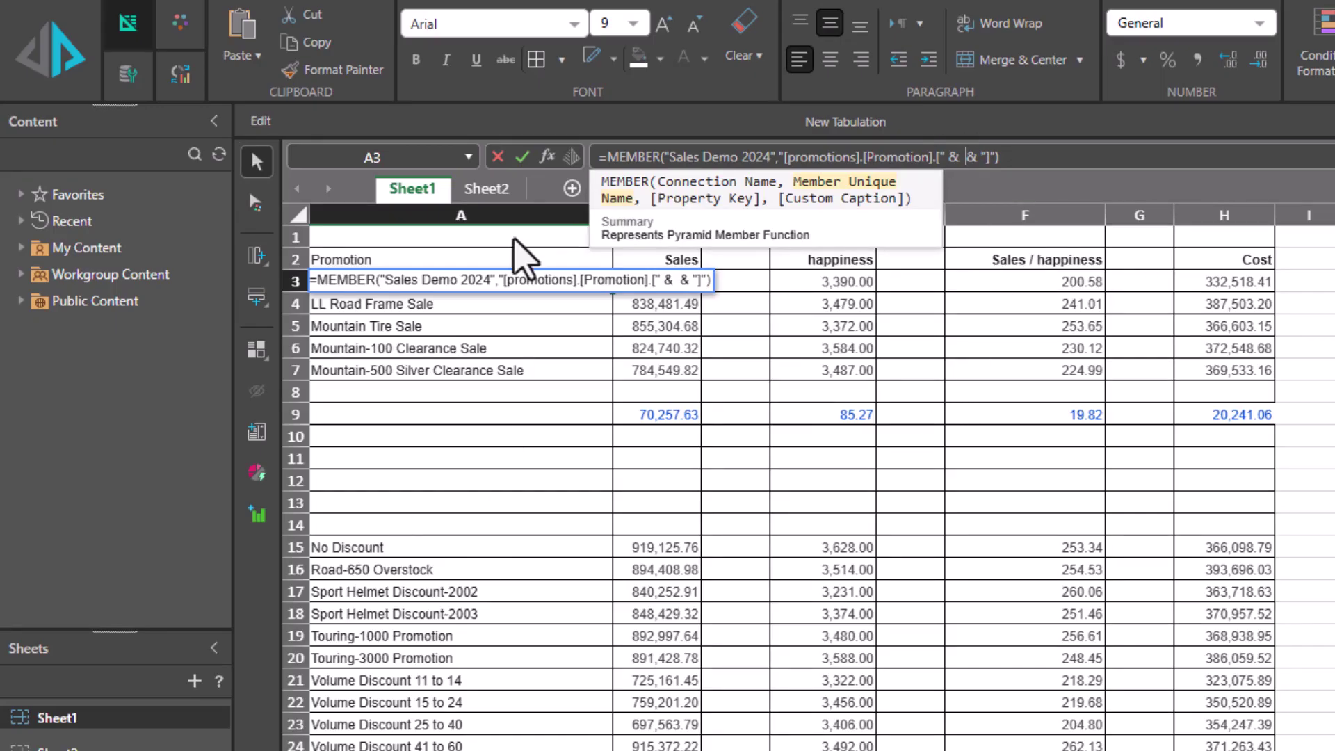
left_click(489, 192)
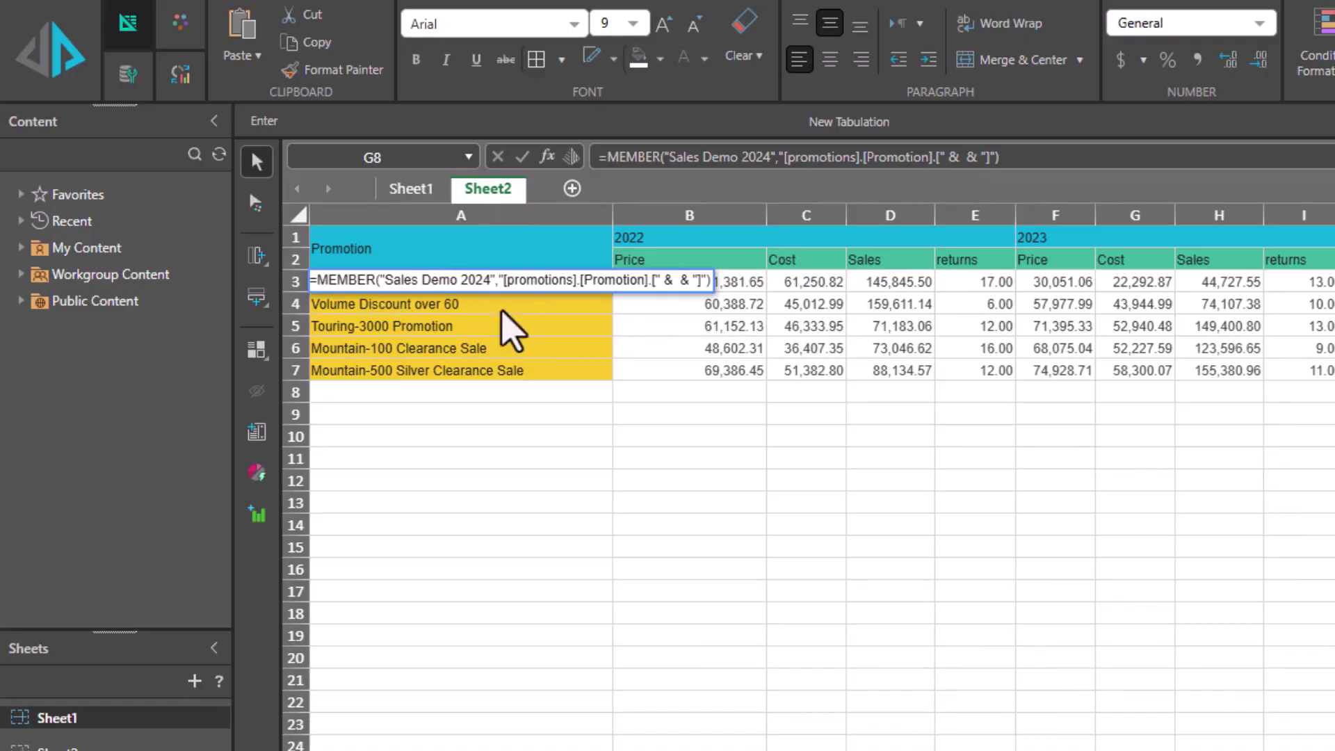
left_click(741, 285)
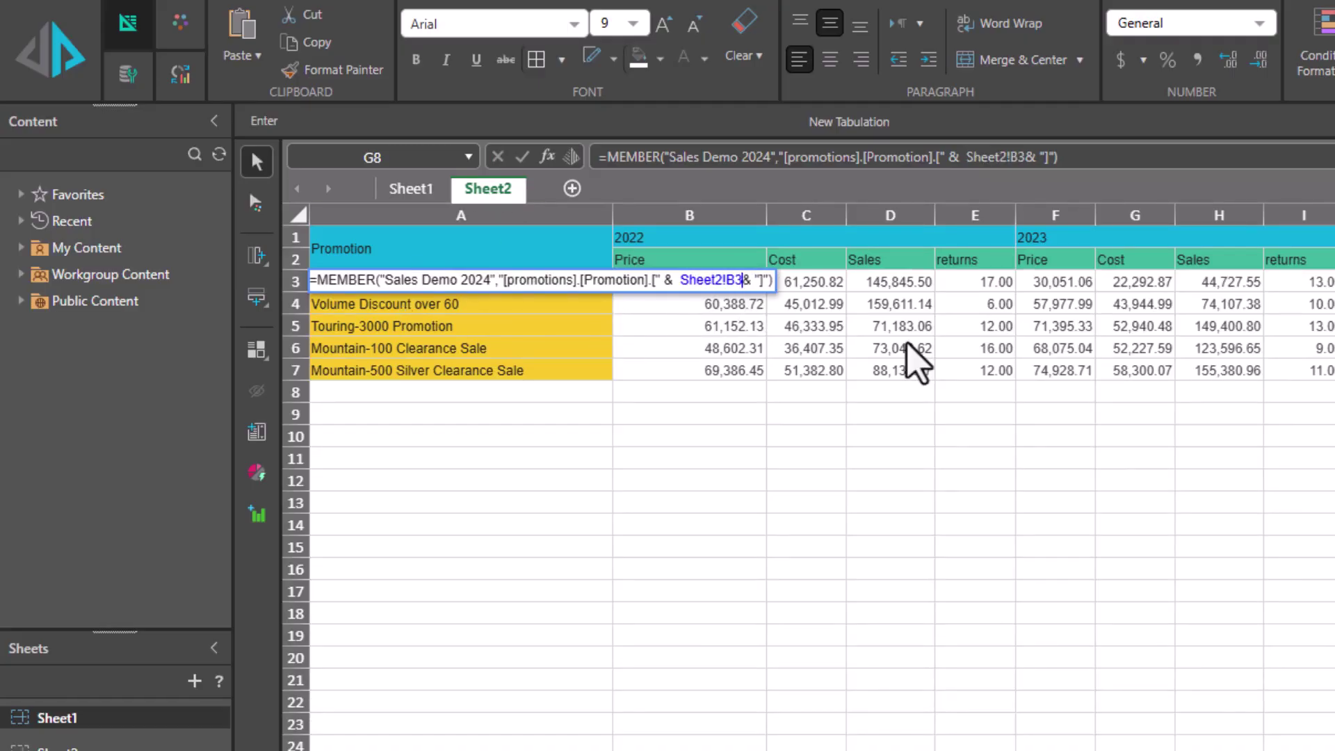
key("Left")
key("Return")
key("Up")
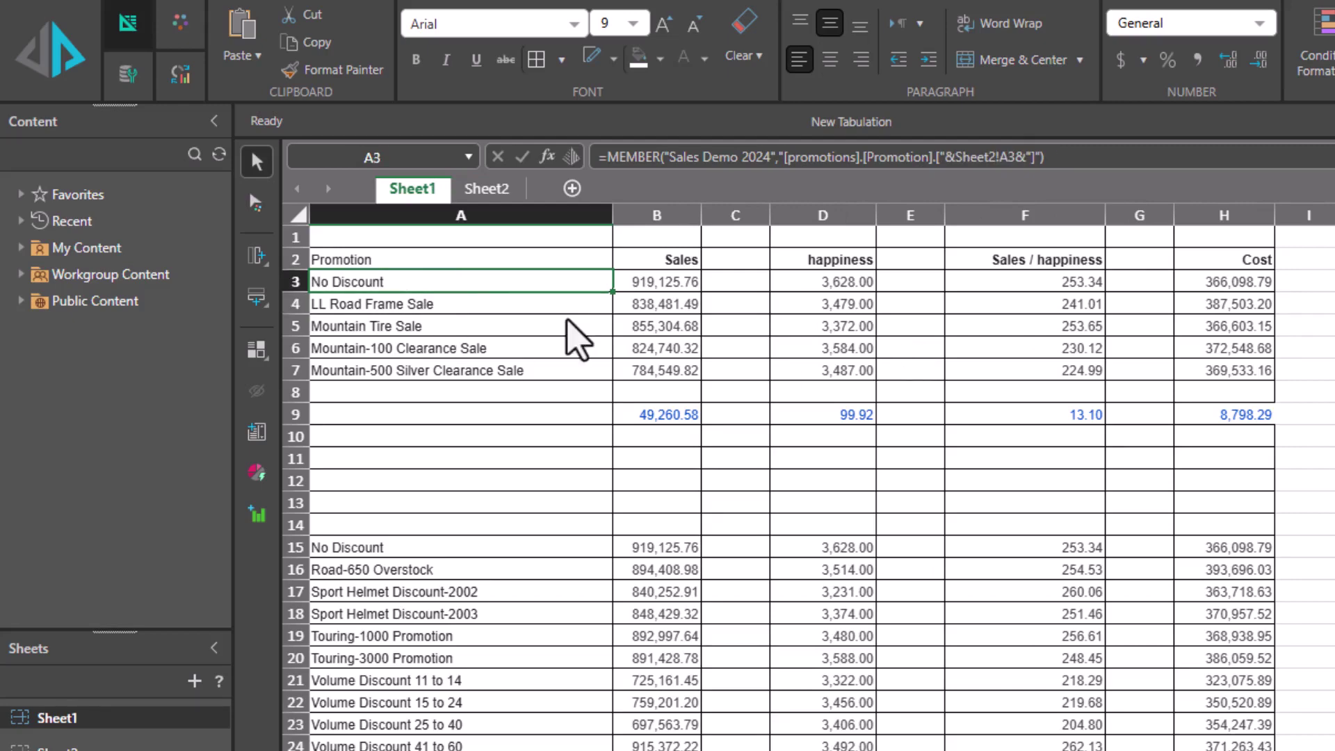
- Color the font of cell A3 blue and fill its formula down through A7
left_click(704, 59)
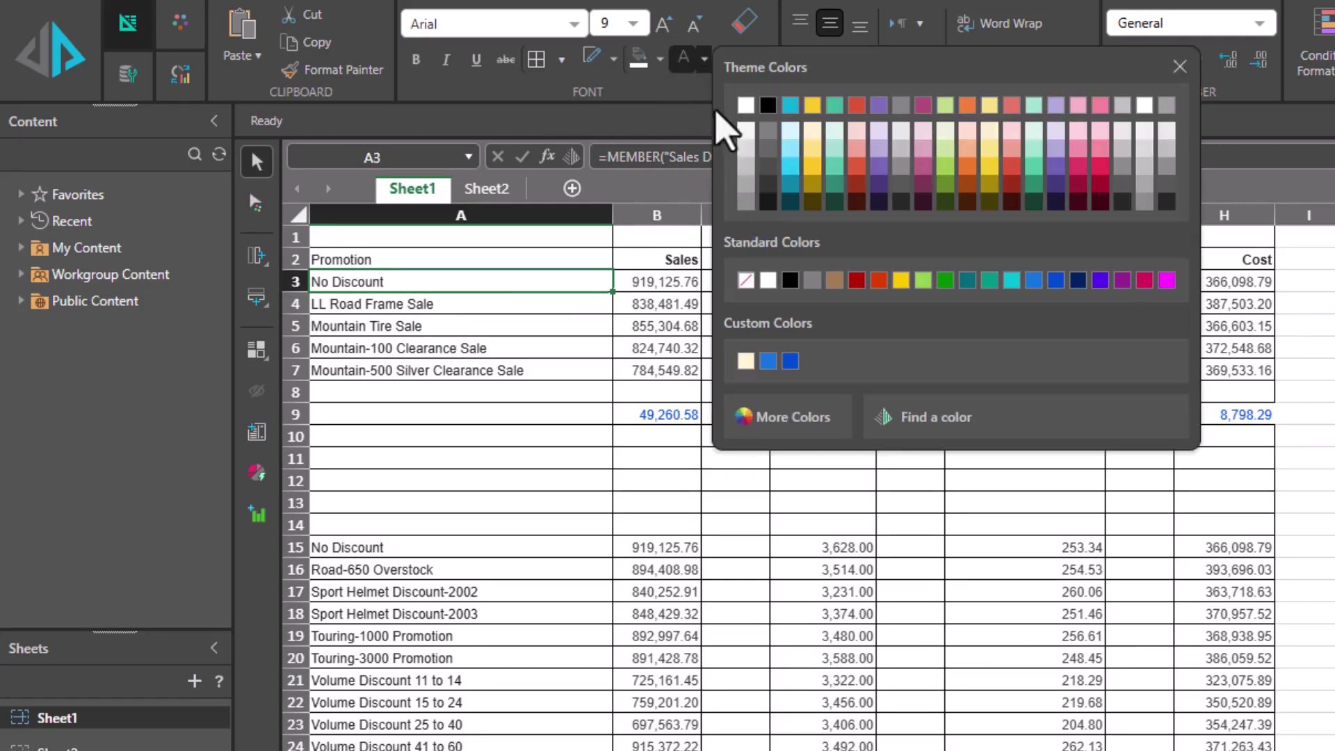
left_click(1055, 280)
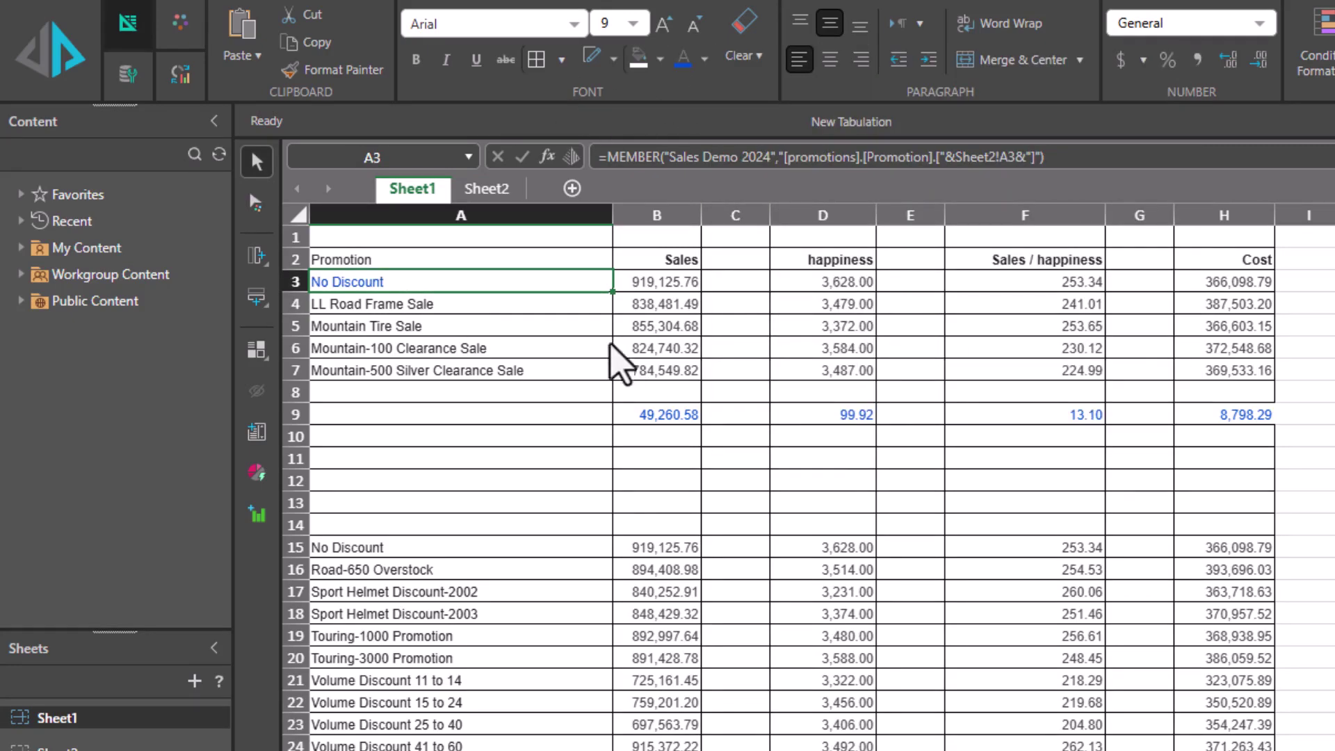
left_click_drag(610, 292, 599, 365)
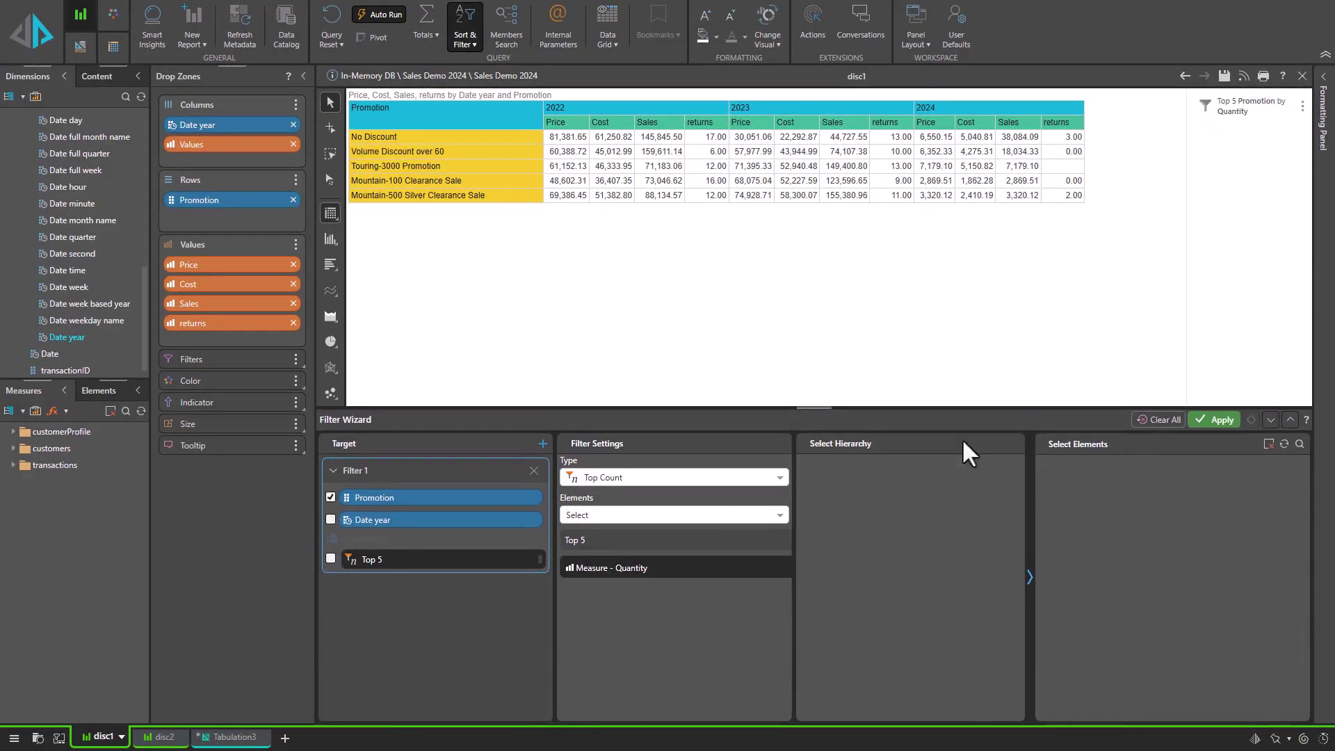
- In the disc1 Top 5 Promotion filter, replace the Quantity measure with happiness and apply the filter
left_click(615, 569)
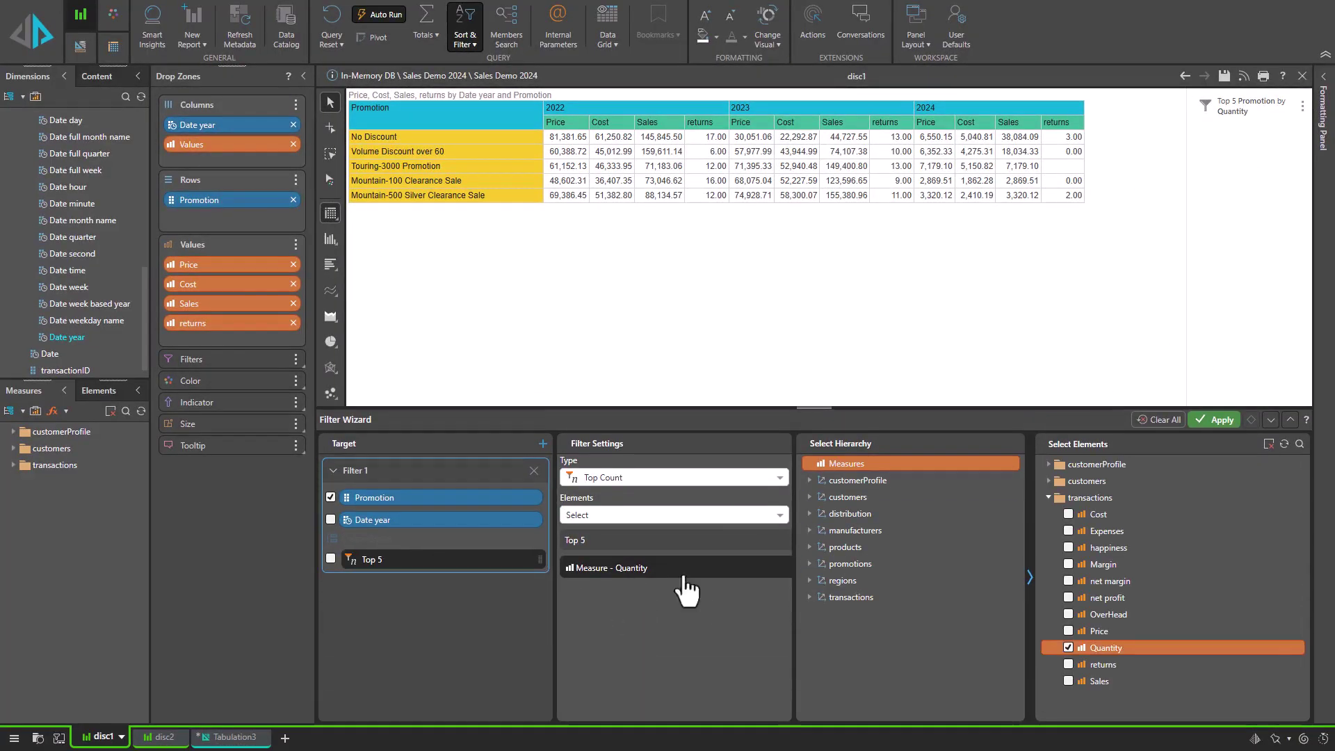
left_click(1068, 647)
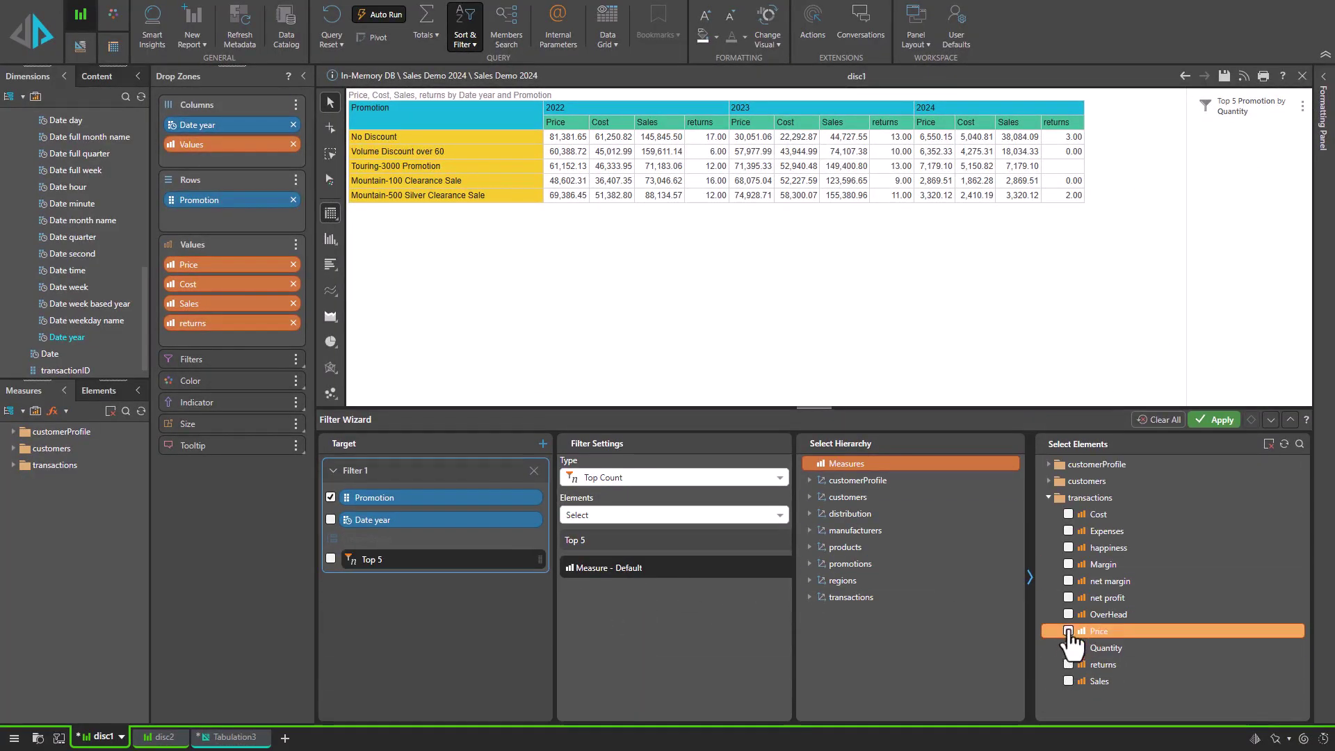
left_click(1081, 548)
left_click(1211, 418)
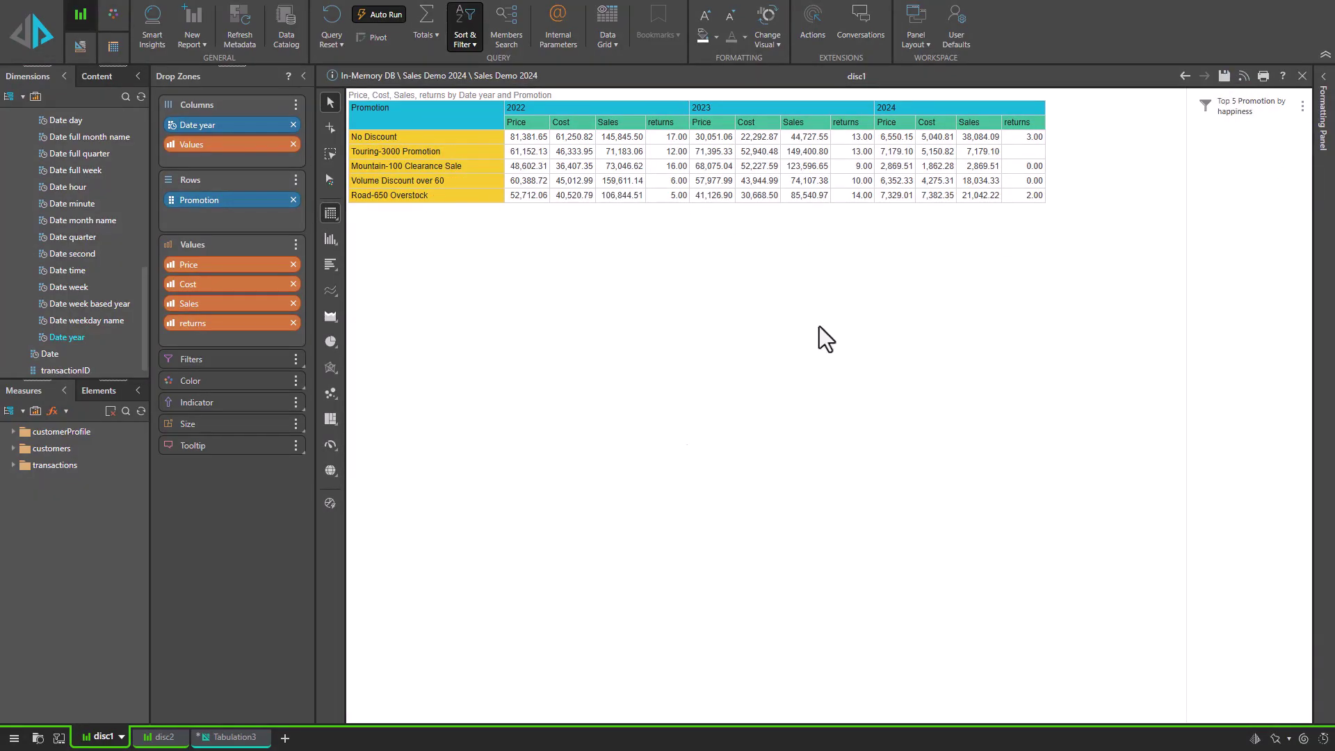
- Return to Tabulation3, check the Sheet2 grid, and inspect the Sales, happiness, Sales / happiness and Cost cells on Sheet1
left_click(229, 736)
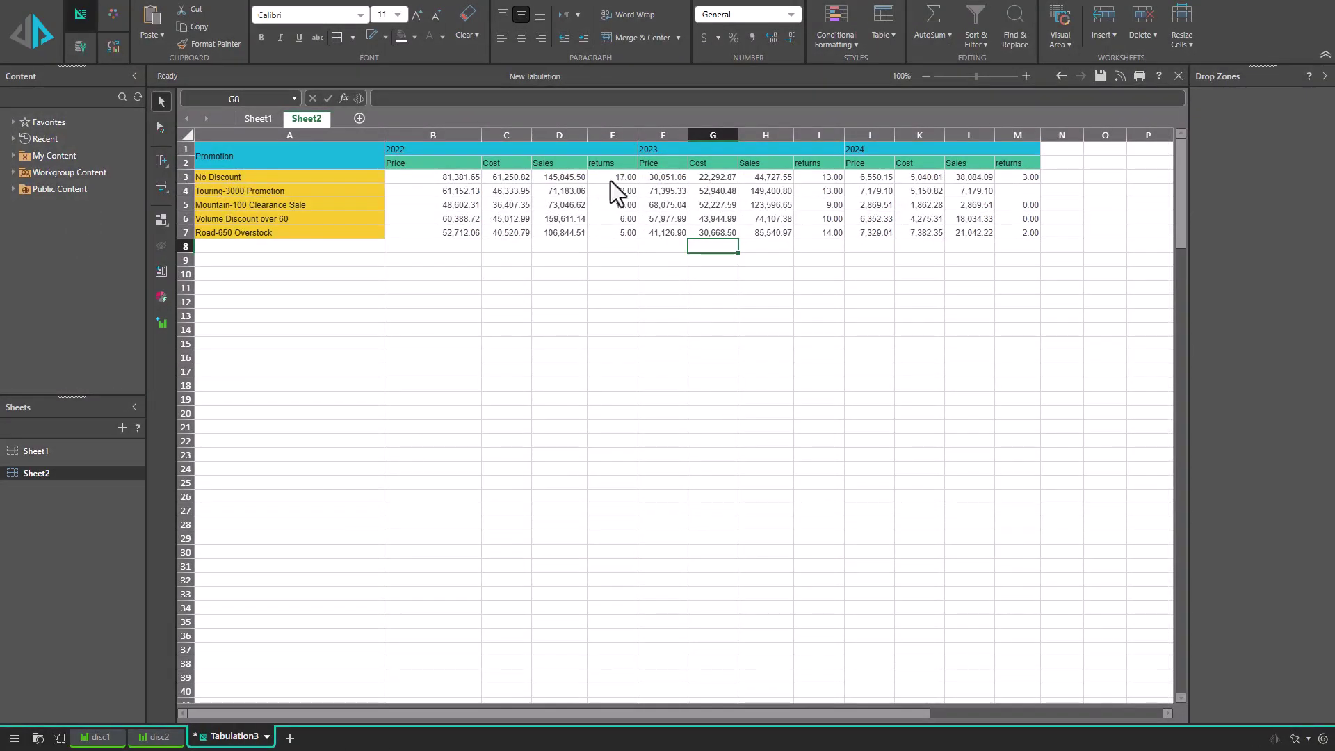
left_click(255, 118)
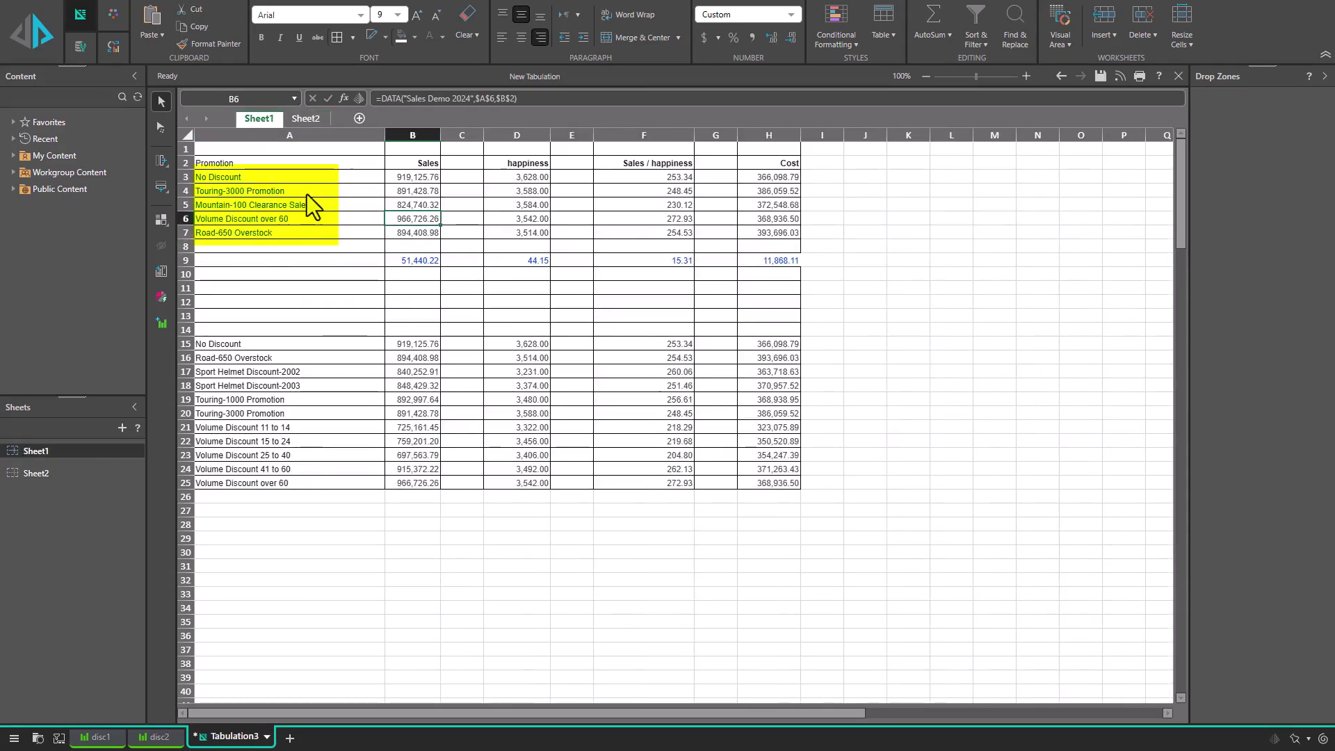
left_click(521, 207)
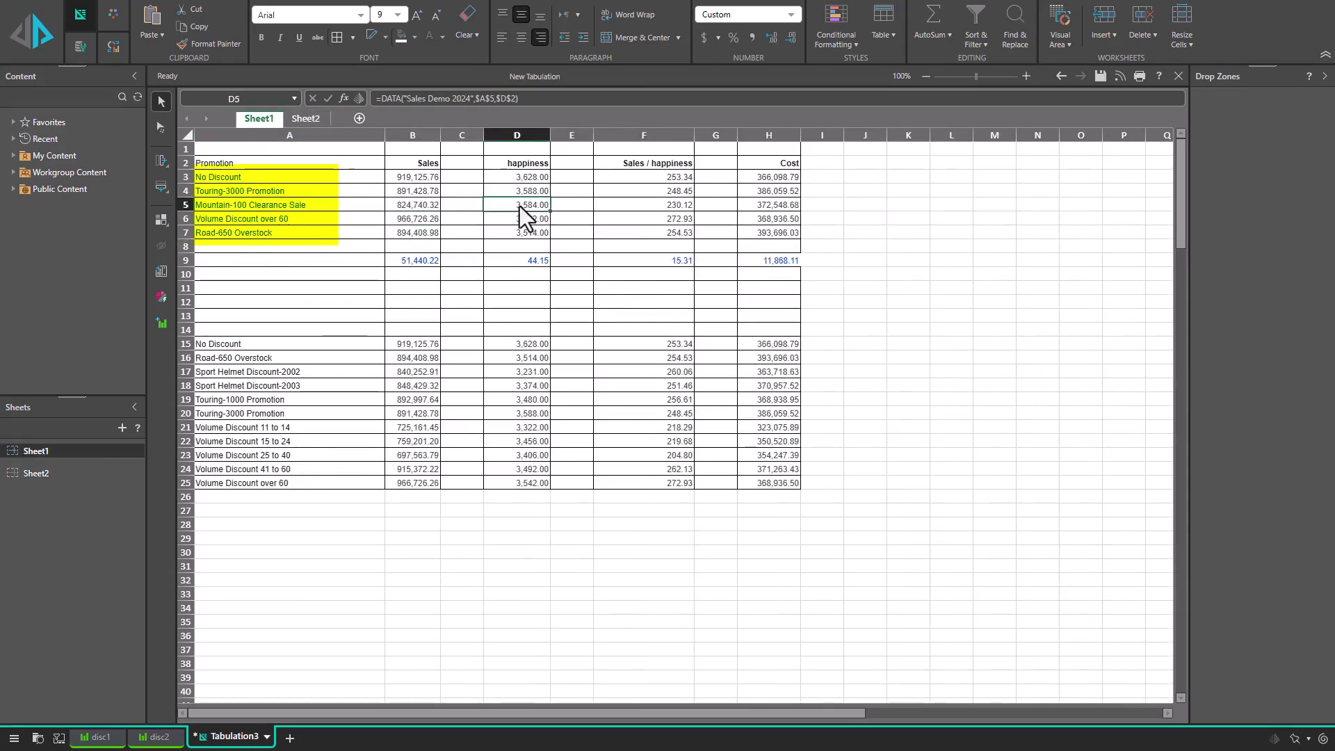
left_click(678, 203)
left_click(786, 219)
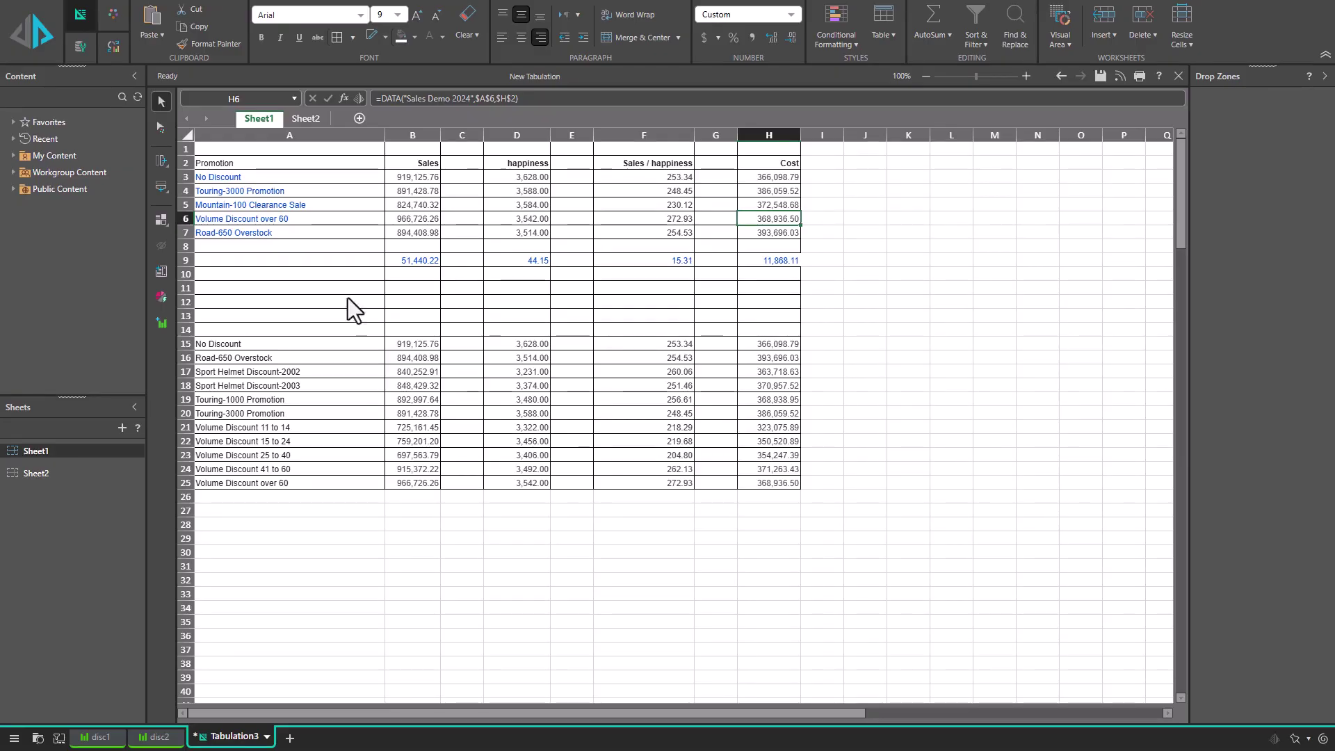
- Delete rows 11 through 25 from Sheet1, leaving only the upper promotion table
left_click_drag(179, 438, 163, 286)
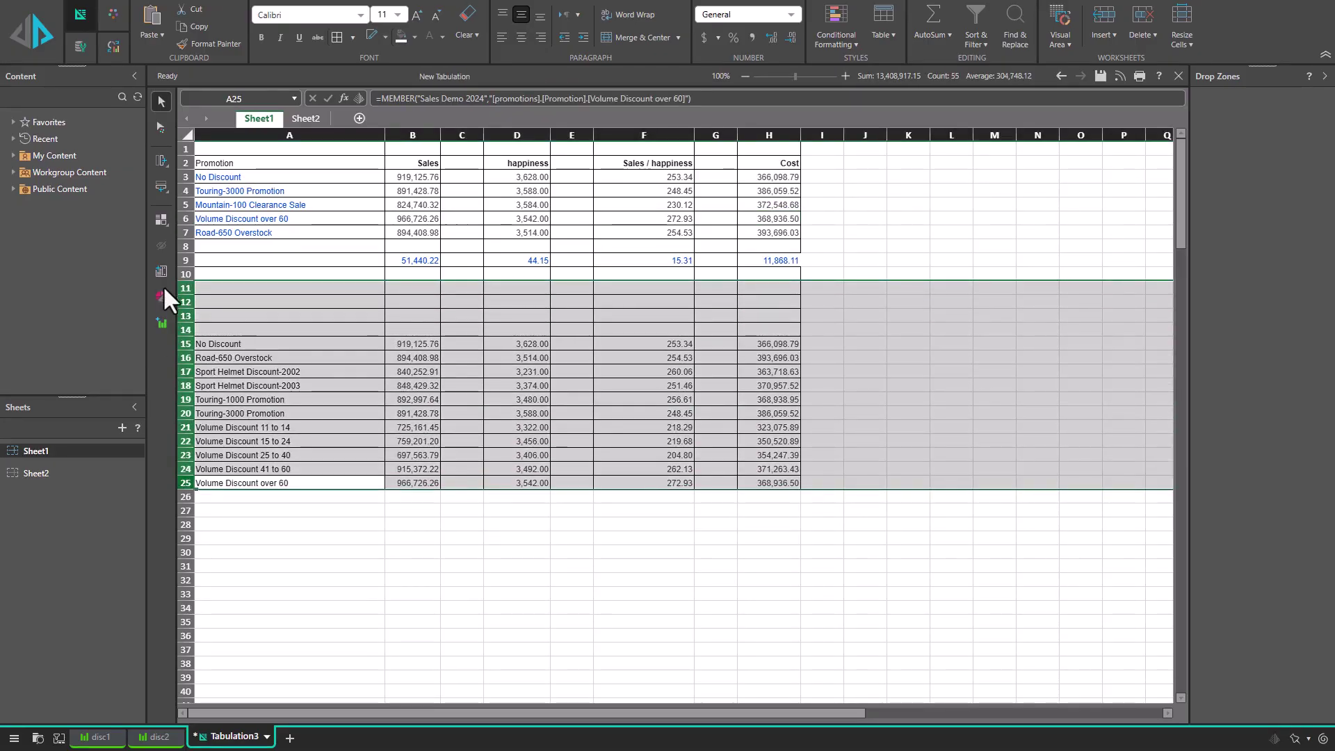
right_click(291, 338)
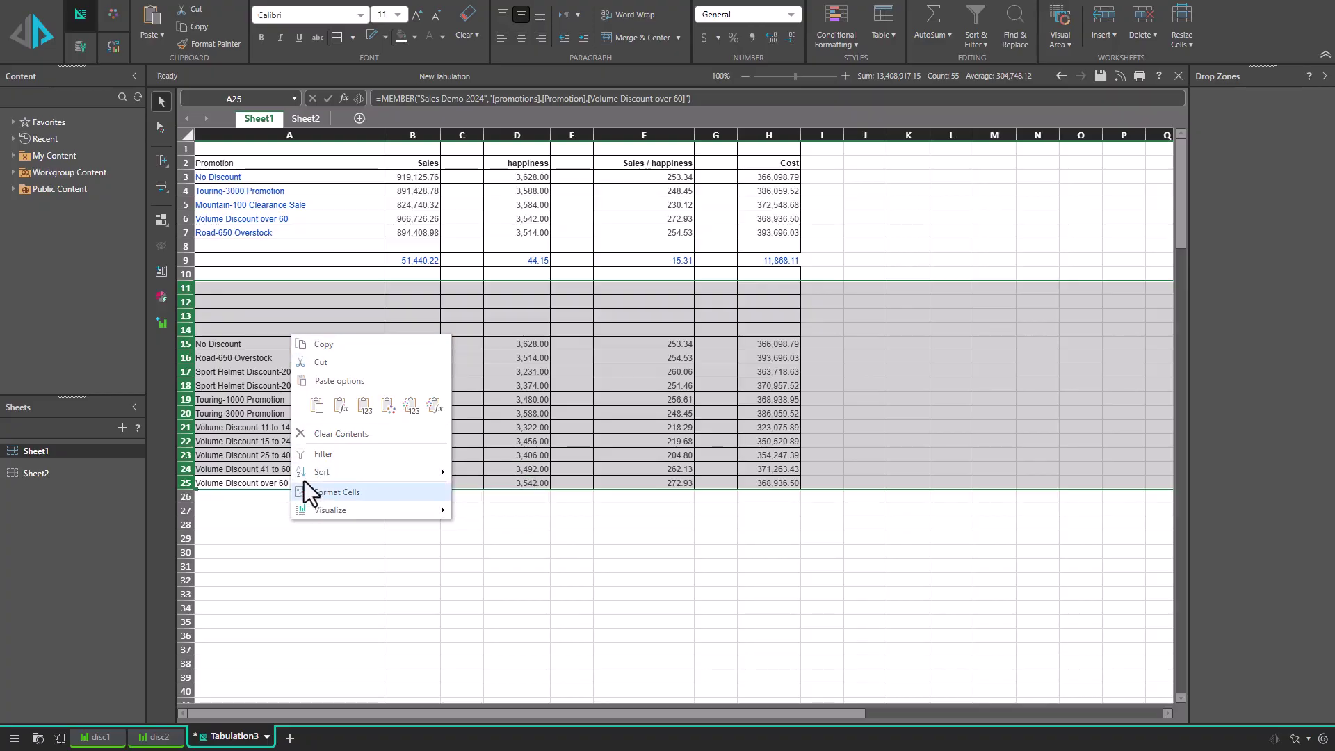
right_click(192, 331)
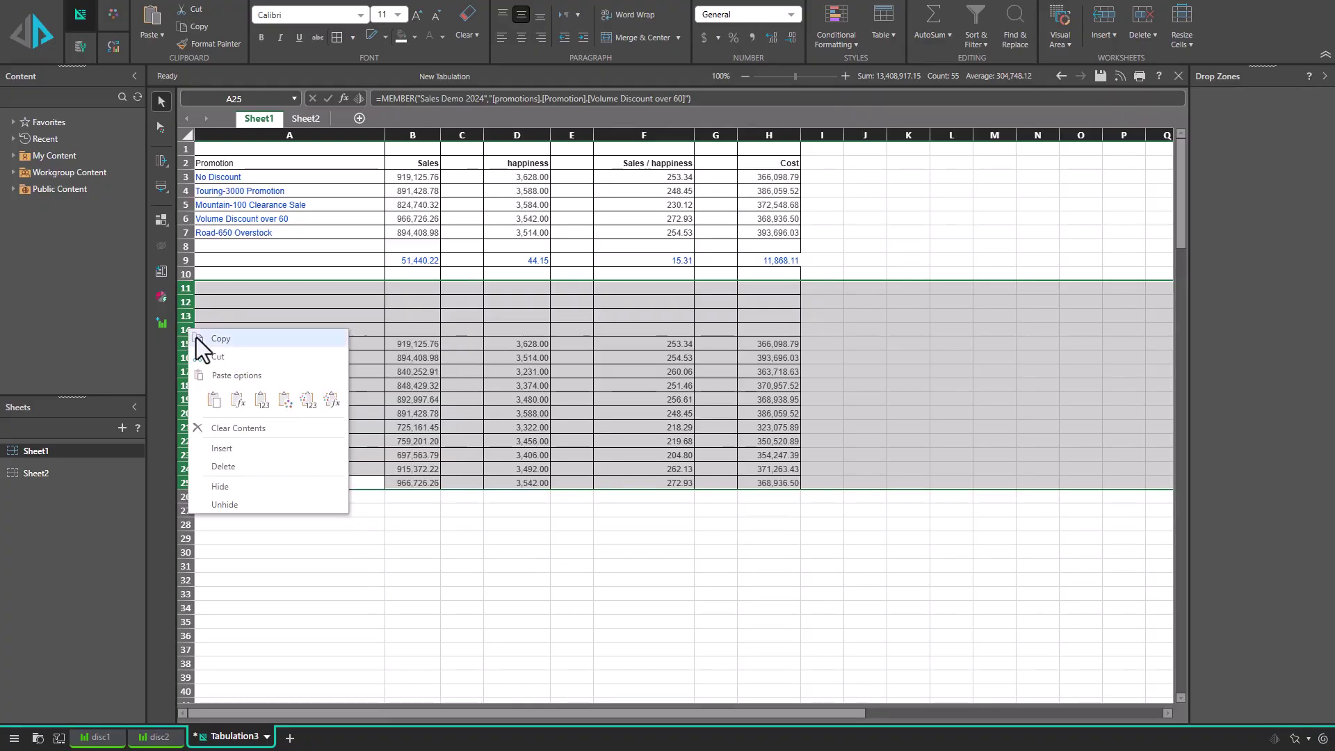
left_click(225, 462)
left_click(878, 260)
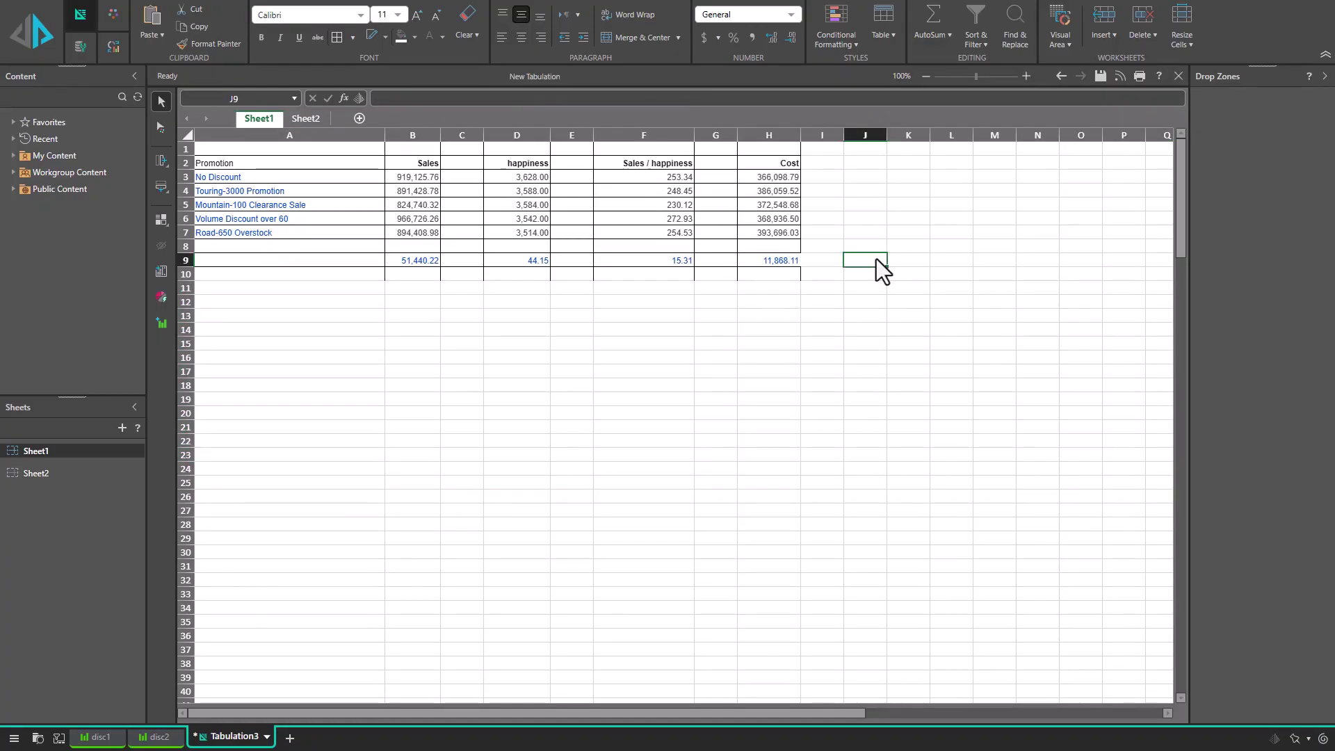